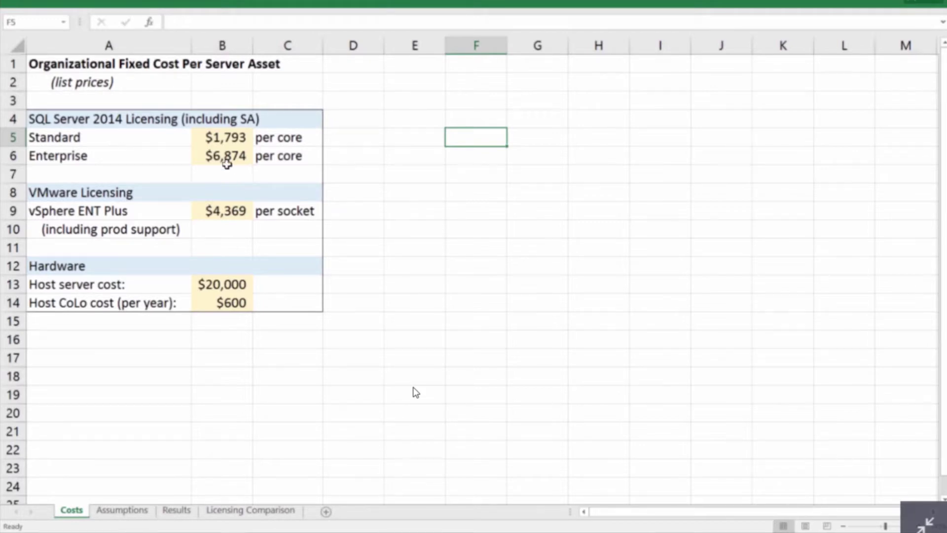
Review the SQL Server per-core, vSphere per-socket, host server and yearly CoLo costs on the Costs sheet.
left_click_drag(231, 139, 277, 156)
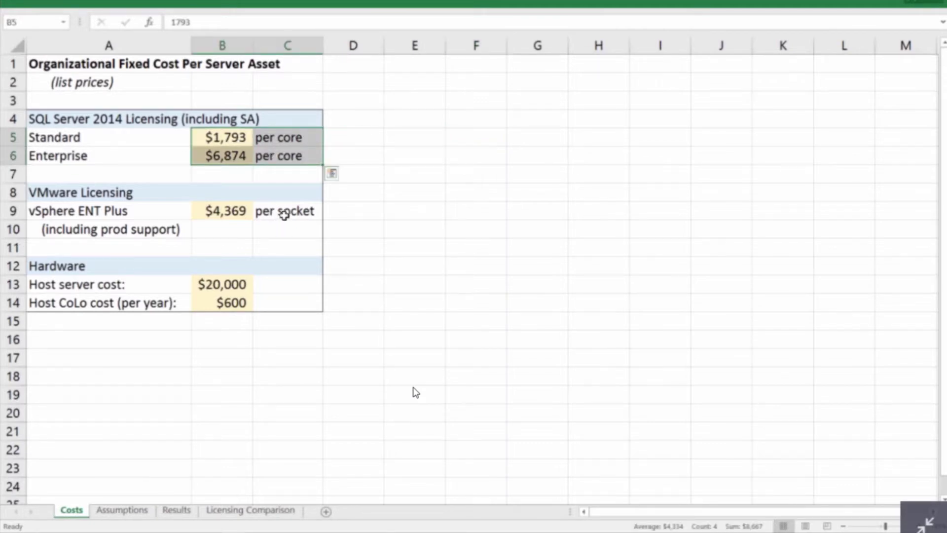
left_click(122, 192)
left_click_drag(173, 209, 260, 211)
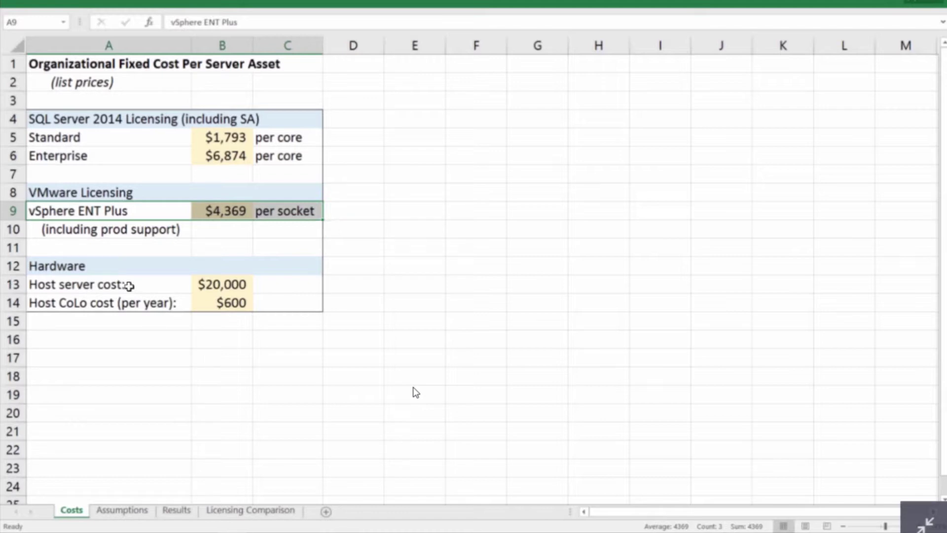
left_click(211, 286)
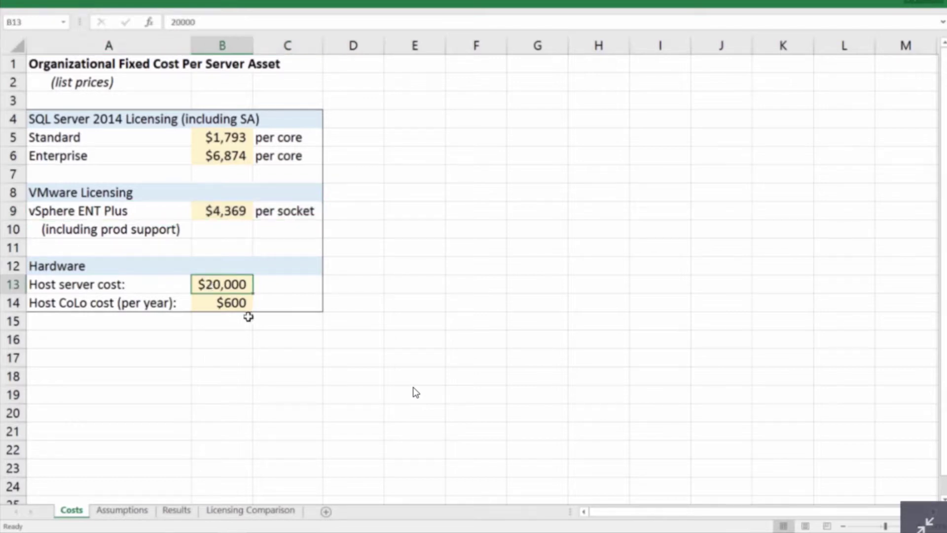
left_click_drag(73, 285, 227, 290)
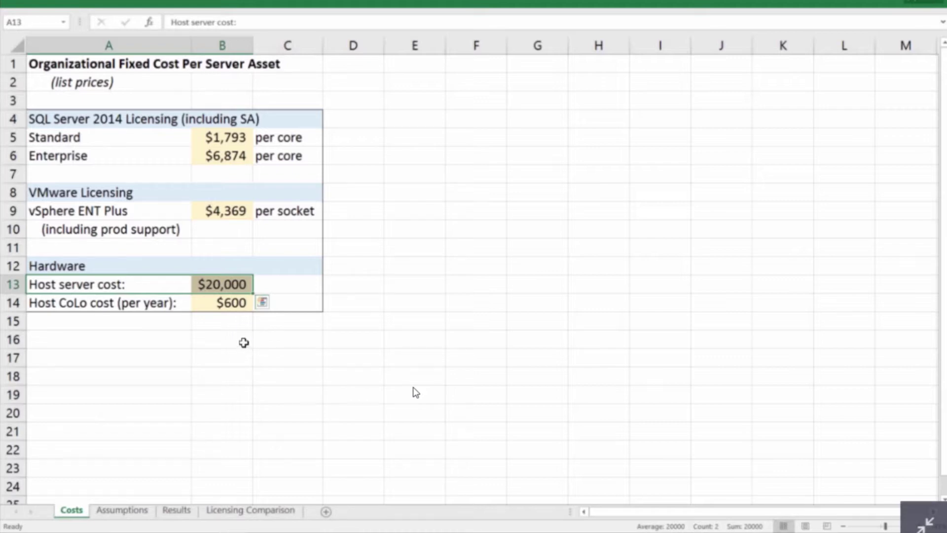
left_click(230, 304)
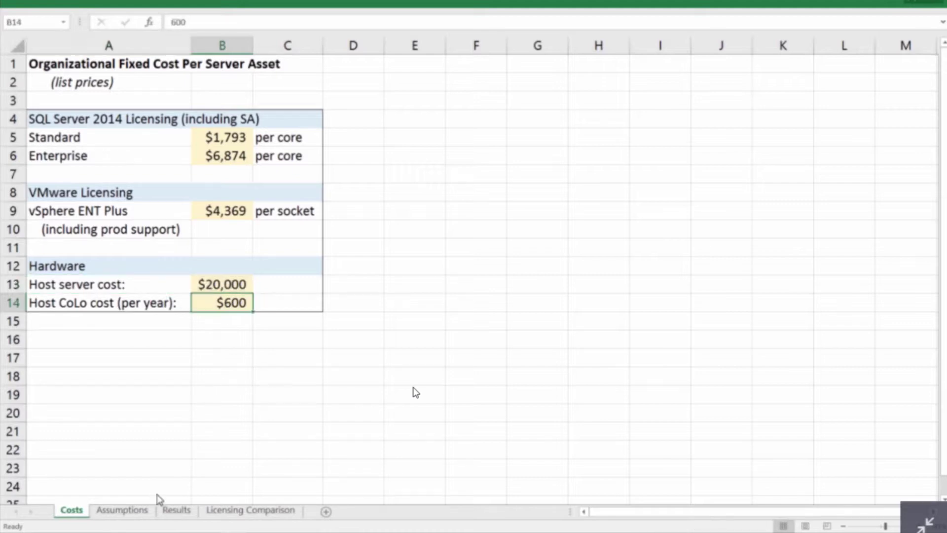
Open the Assumptions sheet and review the average VM allocations for vCPUs, vRAM and number of SQL Server VMs.
left_click(135, 510)
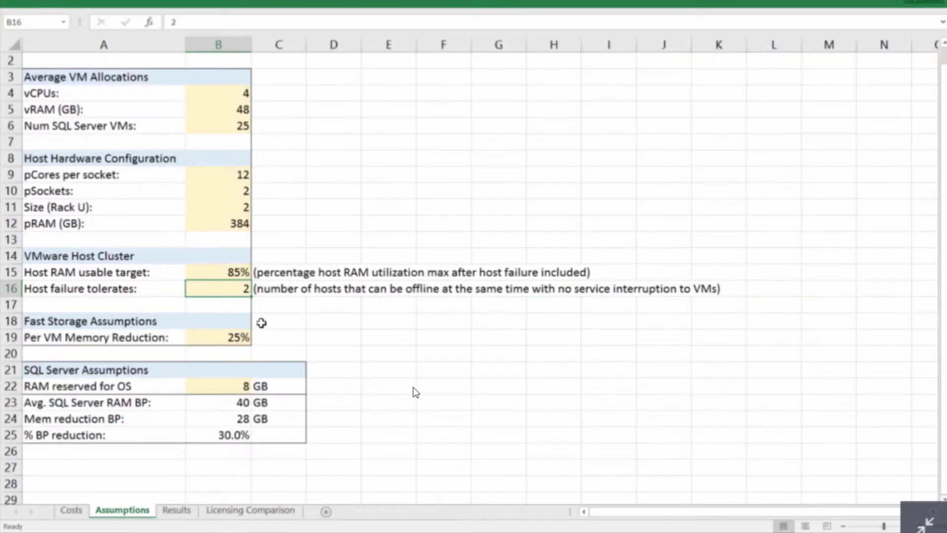
scroll(261, 323, "up", 1)
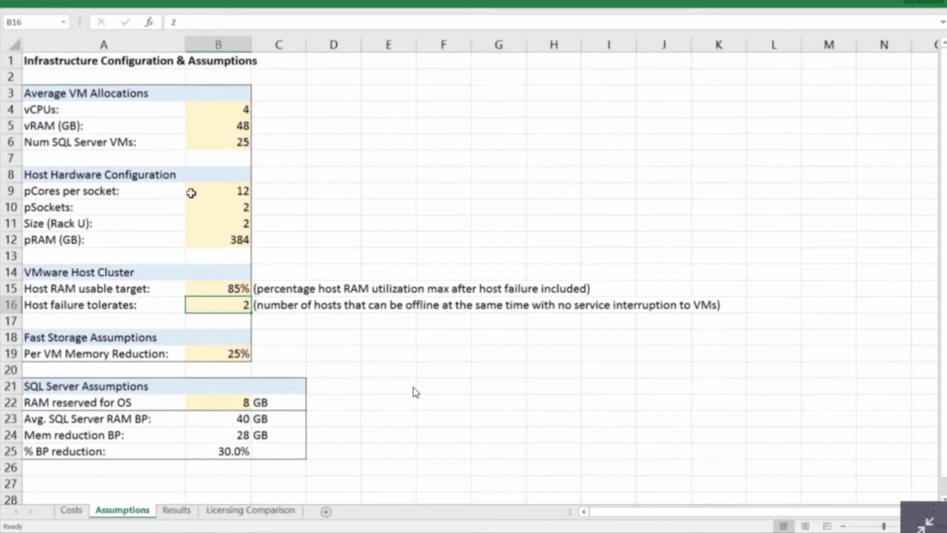
scroll(191, 193, "down", 1)
scroll(190, 192, "up", 1)
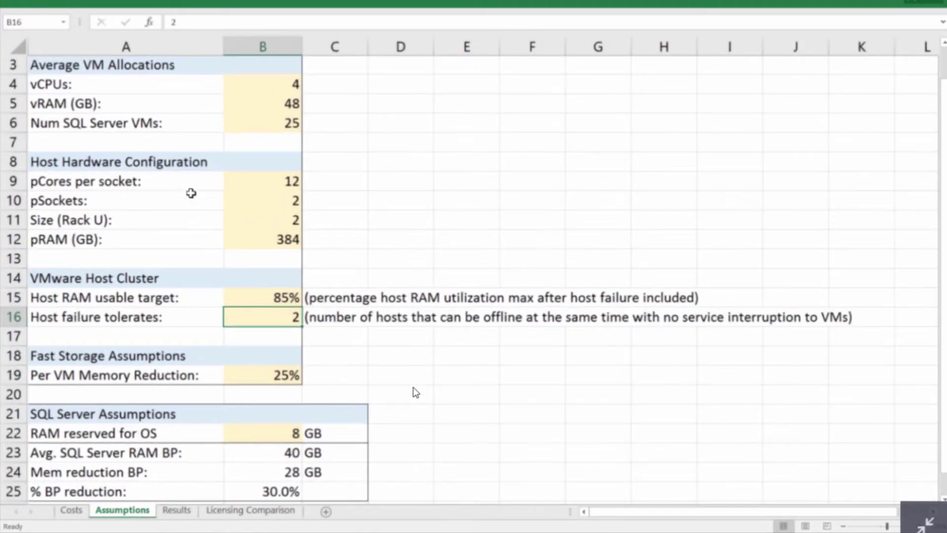
scroll(192, 190, "up", 2)
left_click(293, 127)
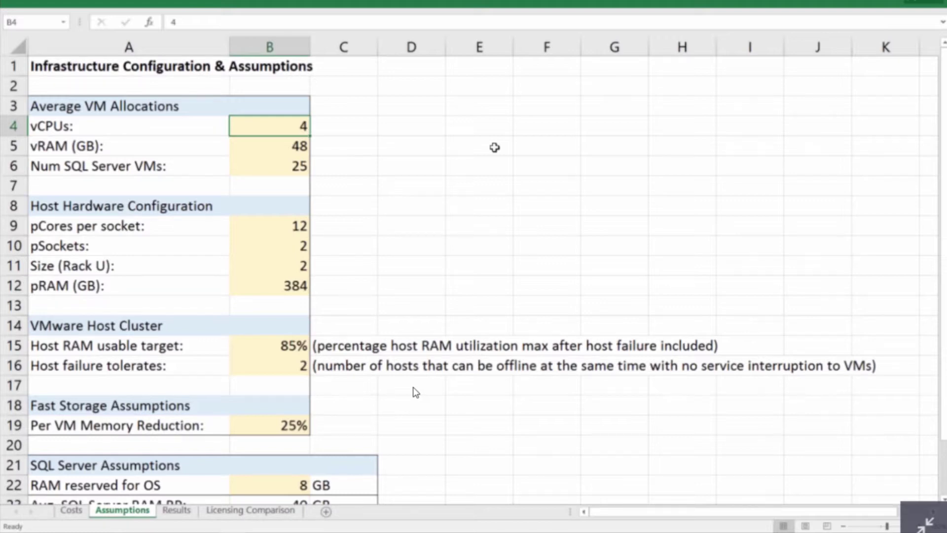
key("Down")
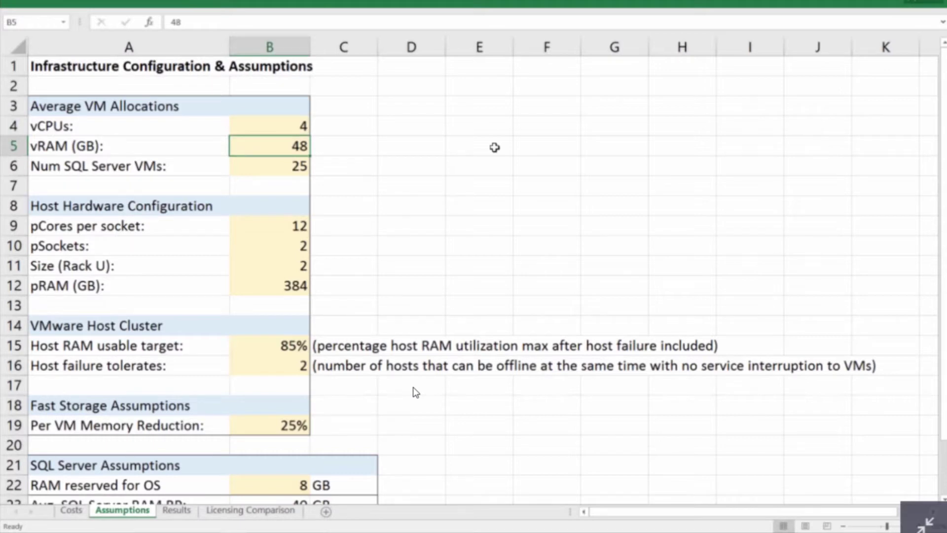
key("Down")
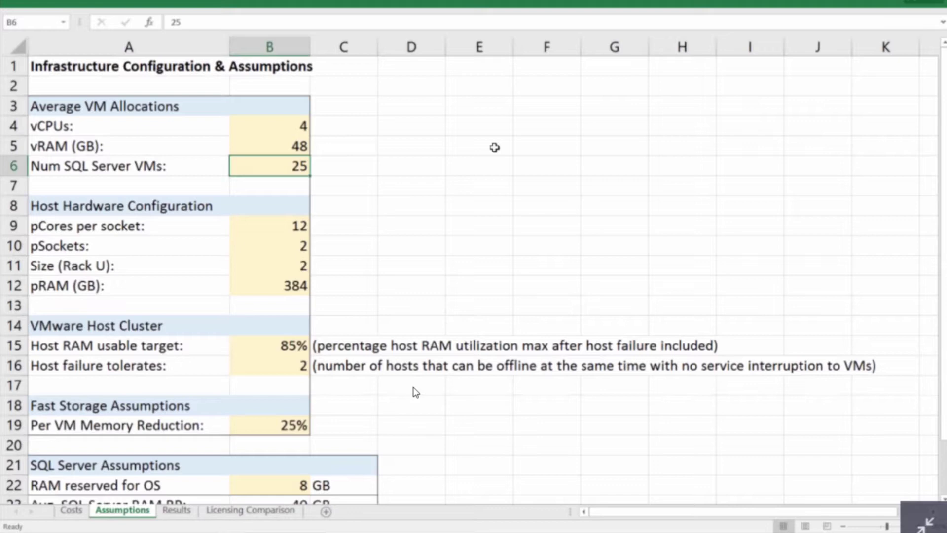
Go through the host hardware configuration values for cores per socket, sockets, rack size and physical RAM.
key("Down")
key("Down")
key("Down")
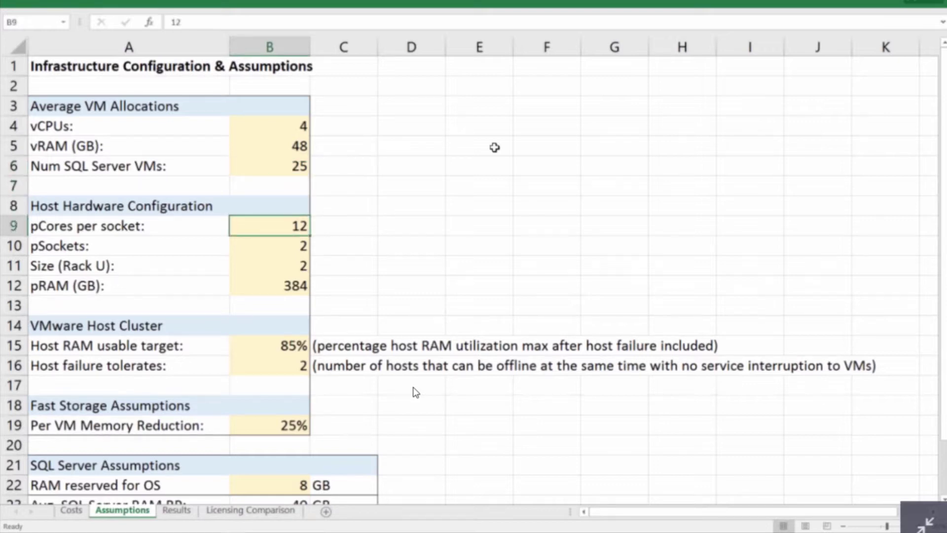
key("Down")
key("Up")
key("Down")
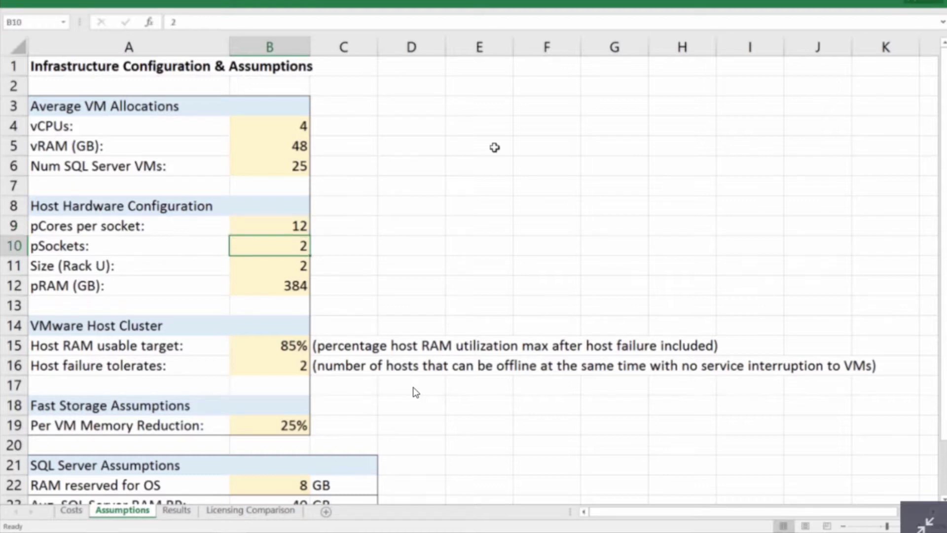
key("Down")
key("Down")
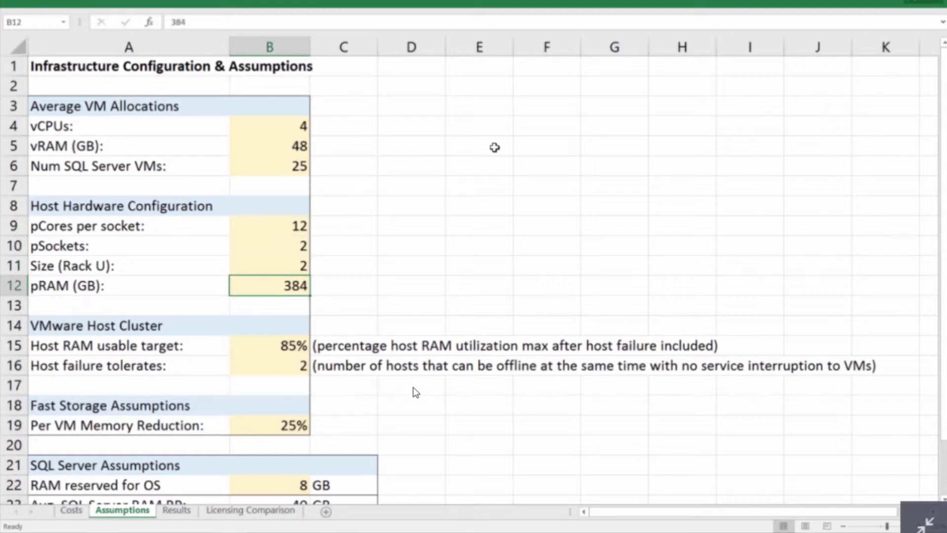
Set the number of host failures tolerated in the VMware Host Cluster section to 1.
key("Down")
key("Down")
key("Left")
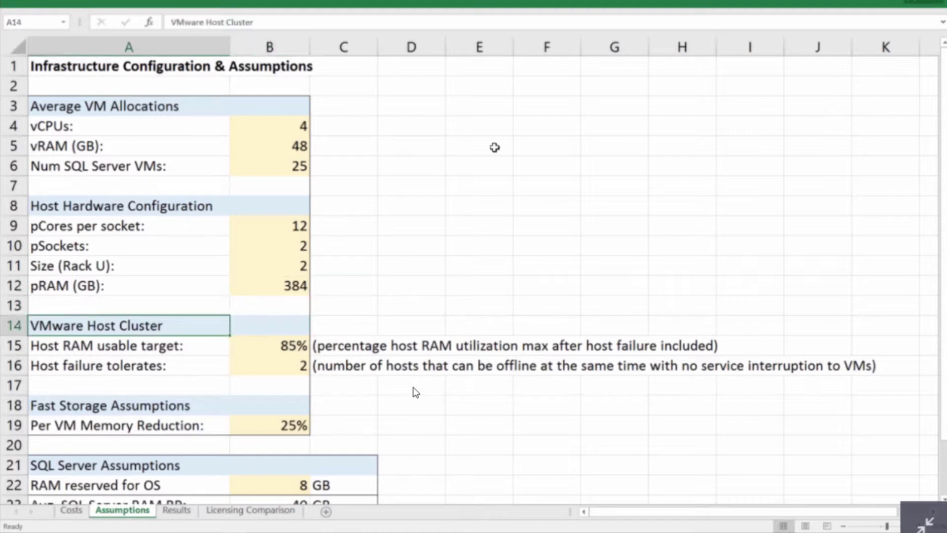
key("Right")
key("Down")
key("Down")
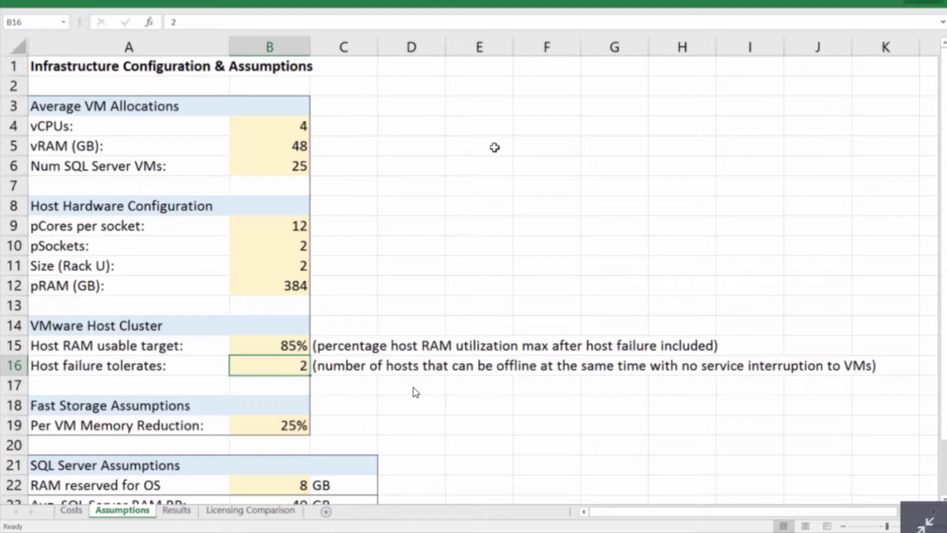
type("1")
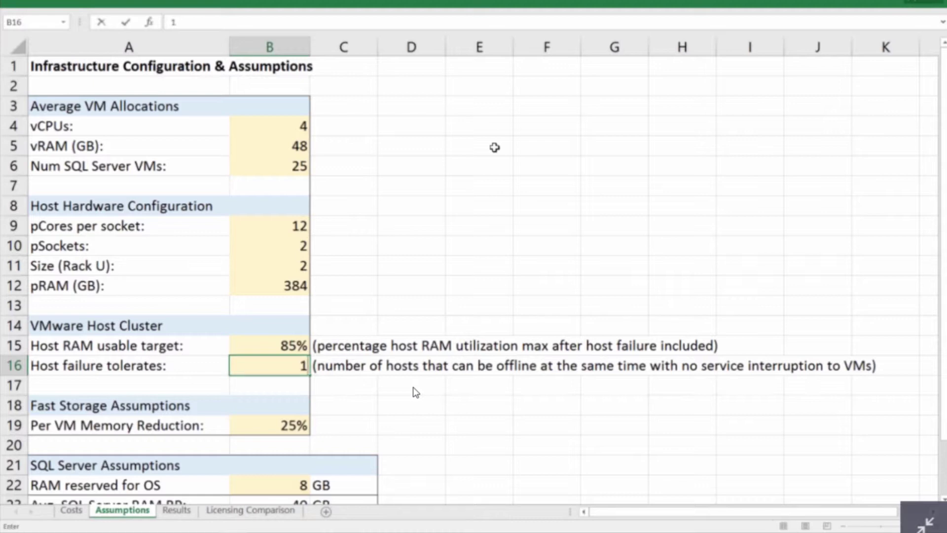
key("Up")
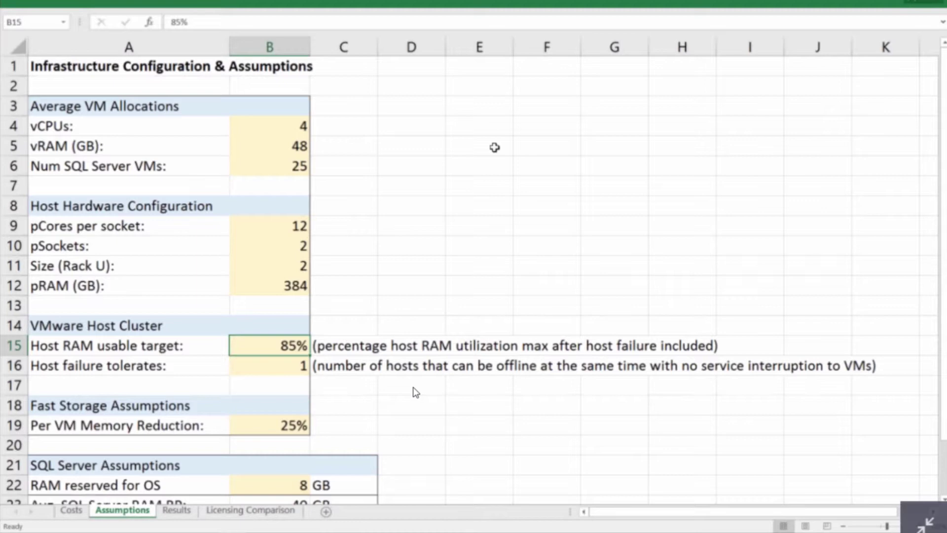
key("Down")
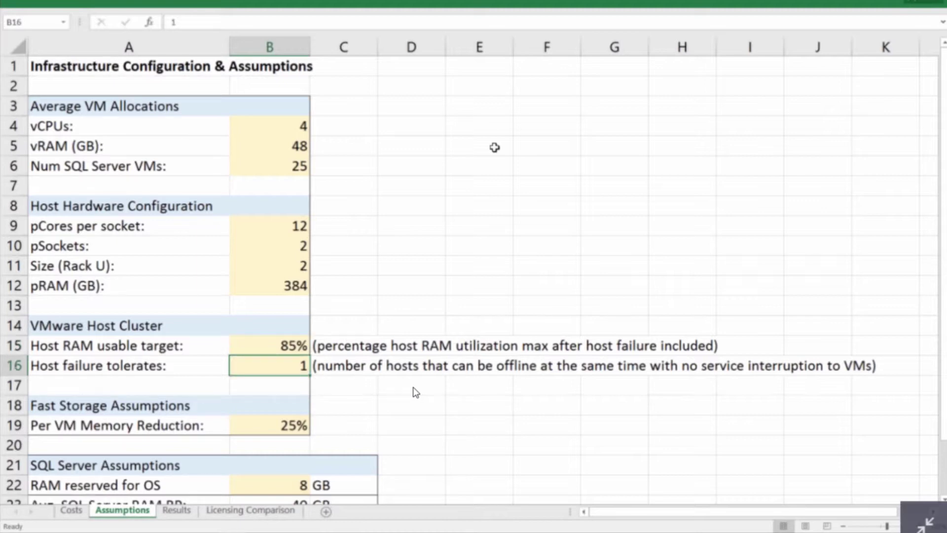
Examine the per-VM memory reduction under Fast Storage Assumptions and recheck the two VMware host cluster settings.
key("Down")
key("Down")
key("Down")
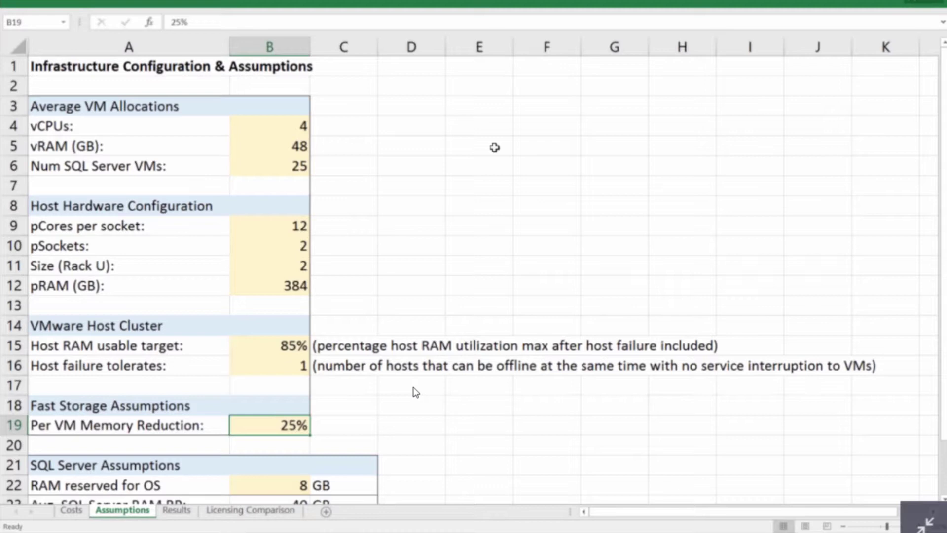
key("Up")
key("Up")
key("Up")
key("shift+Up")
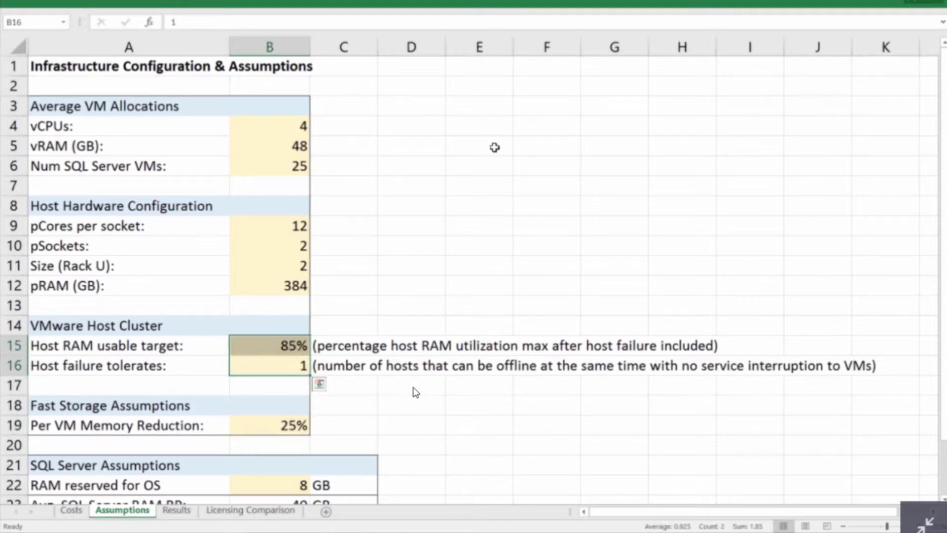
left_click(497, 147)
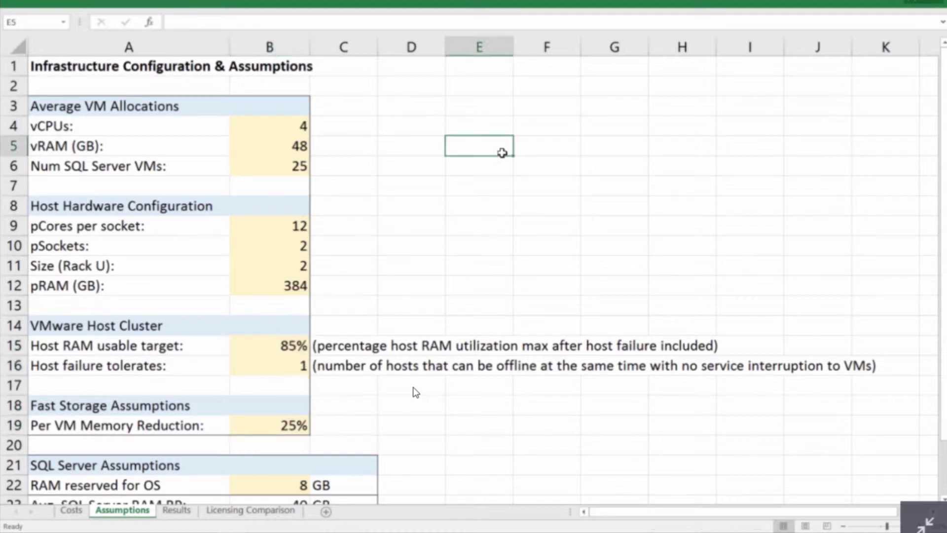
Check the average vRAM, the RAM reserved for the OS and the buffer pool formulas under SQL Server Assumptions.
left_click(285, 144)
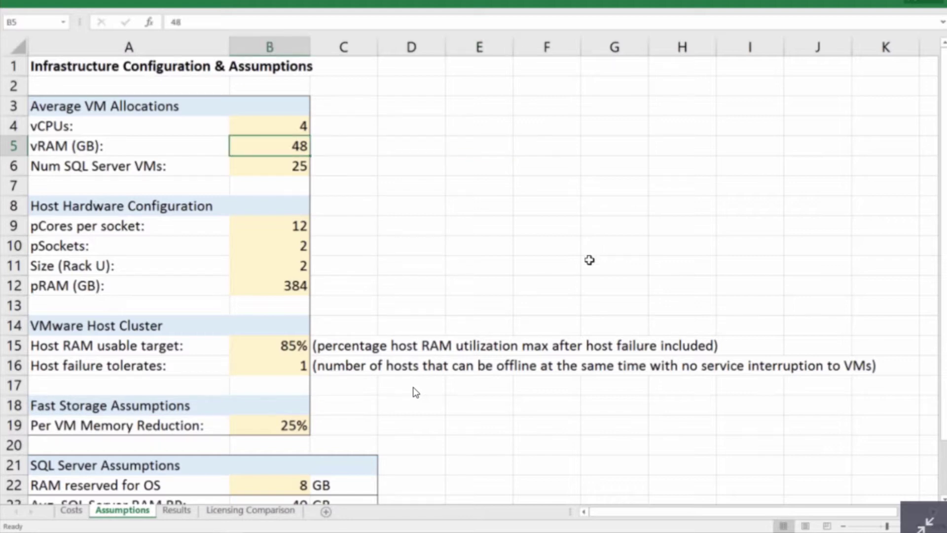
scroll(585, 266, "down", 2)
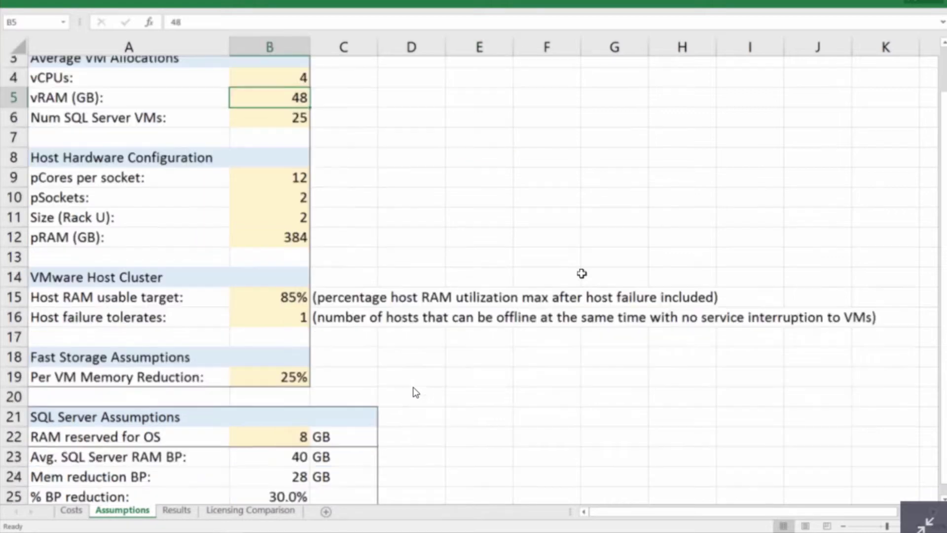
left_click(295, 356)
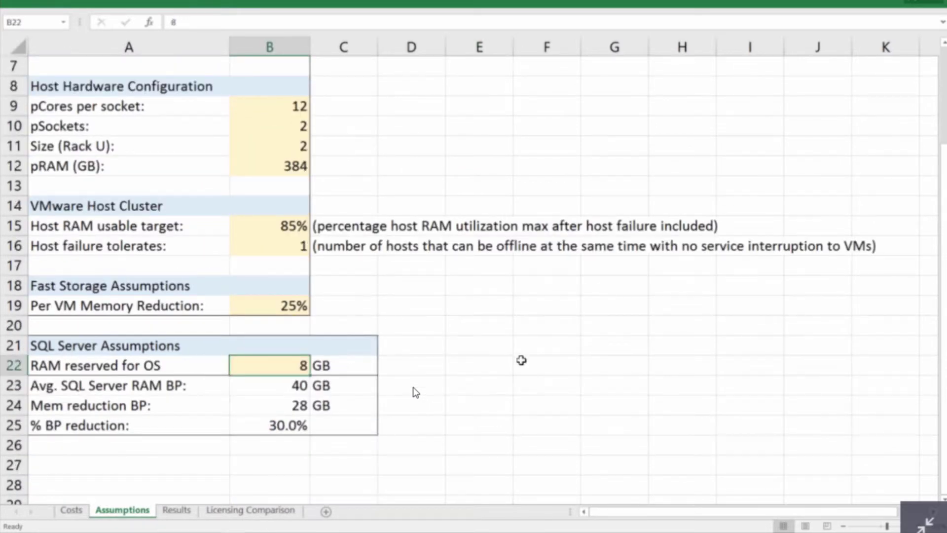
left_click(291, 387)
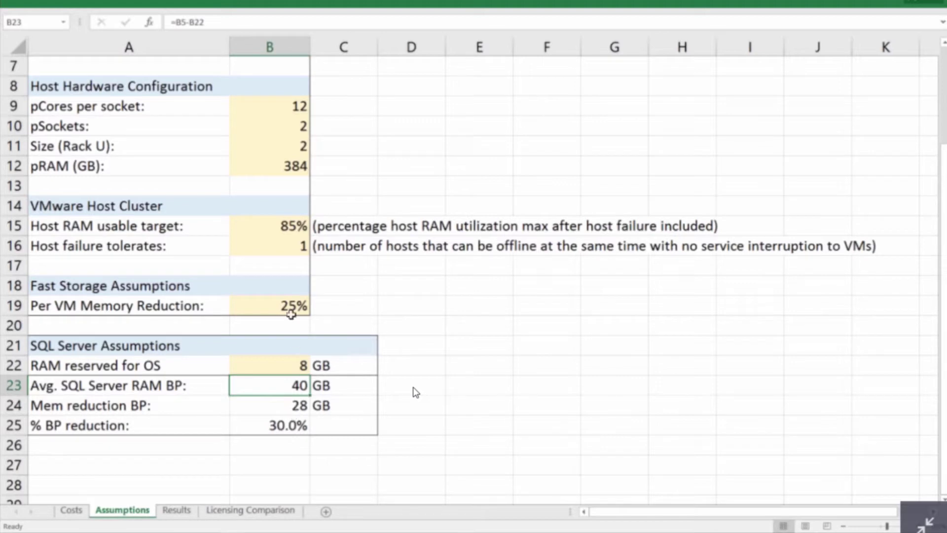
left_click(295, 408)
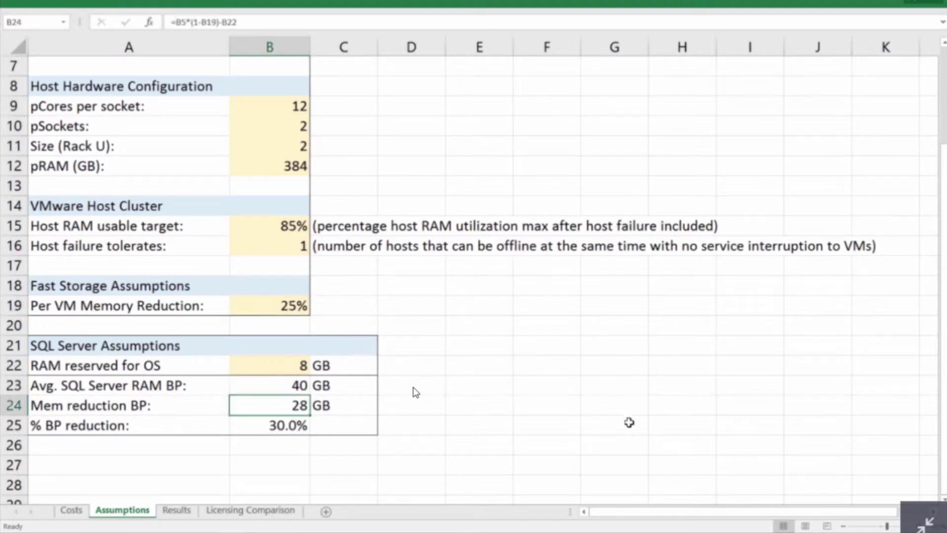
left_click(277, 424)
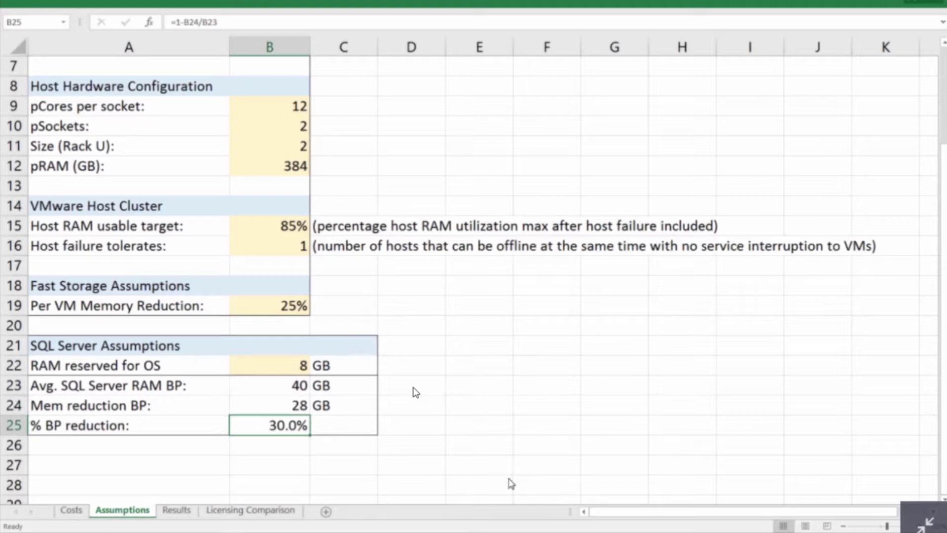
Open the Results sheet and compare the VM count, total vCPUs and total vRAM between the Same RAM and RAM Reduc columns.
left_click(177, 511)
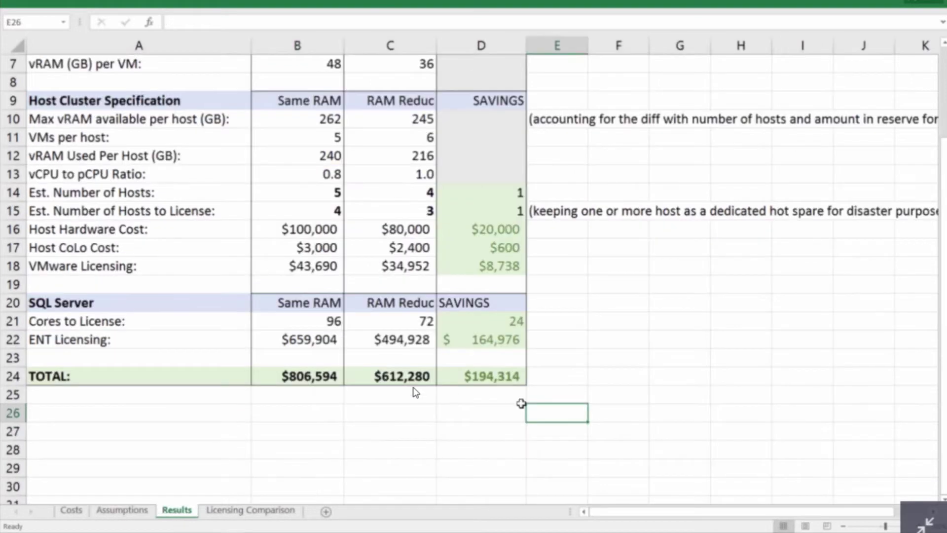
scroll(523, 397, "up", 2)
left_click_drag(333, 119, 398, 114)
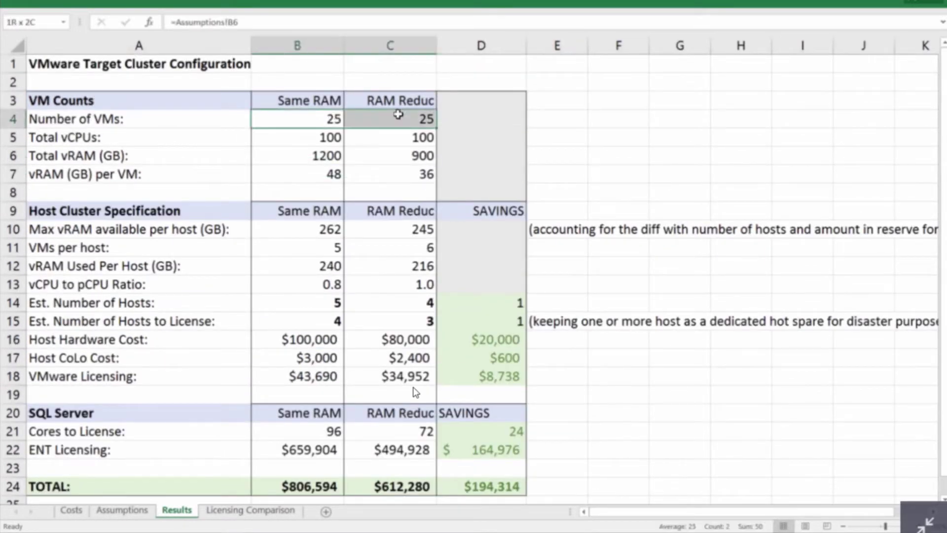
left_click(327, 95)
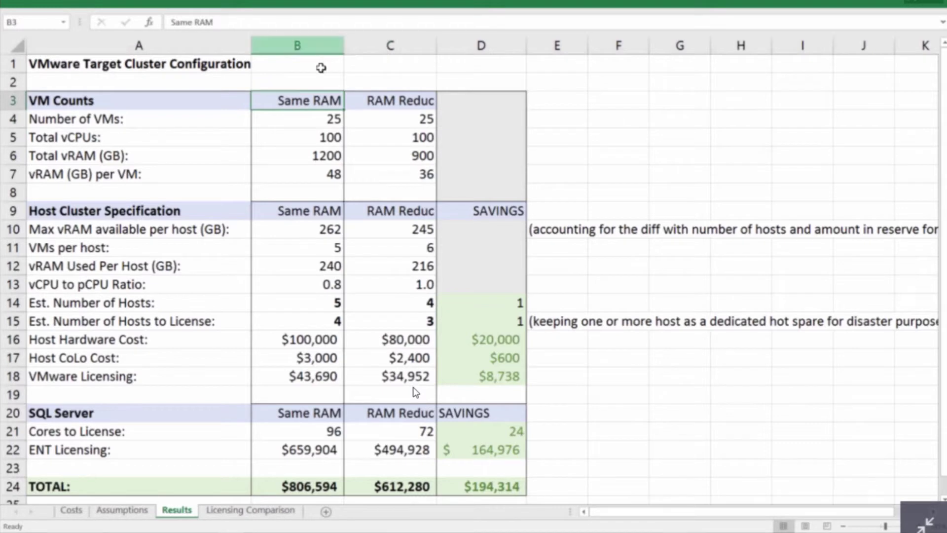
left_click_drag(319, 45, 395, 45)
left_click(393, 45)
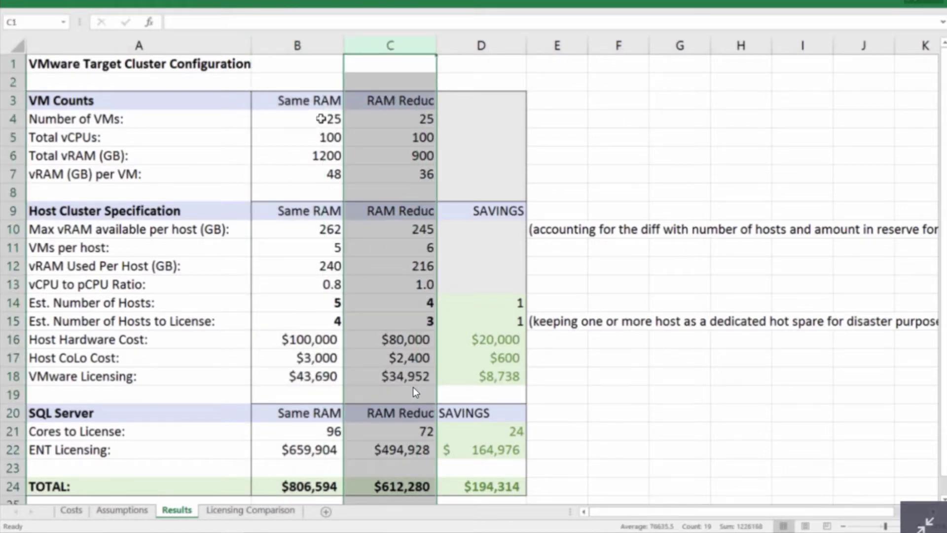
left_click_drag(320, 118, 389, 127)
left_click_drag(304, 142, 395, 138)
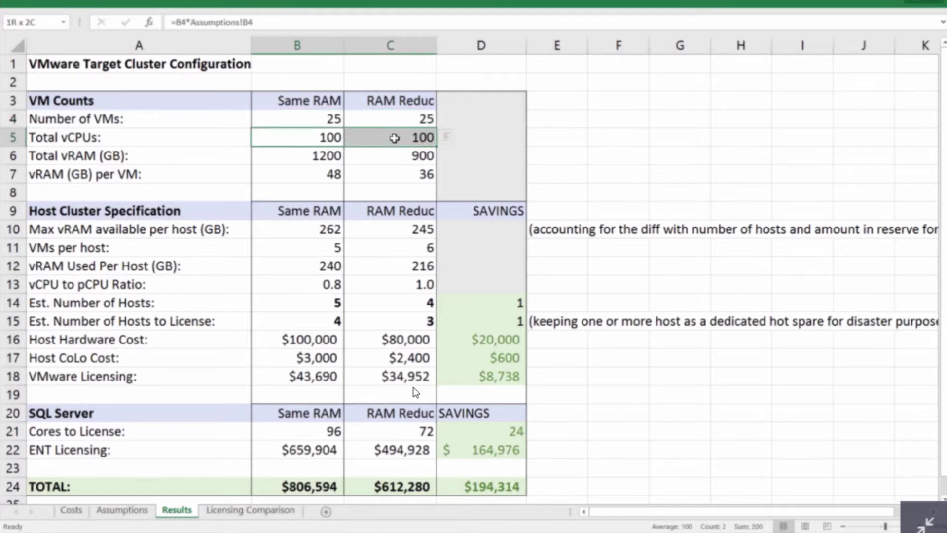
left_click(327, 156)
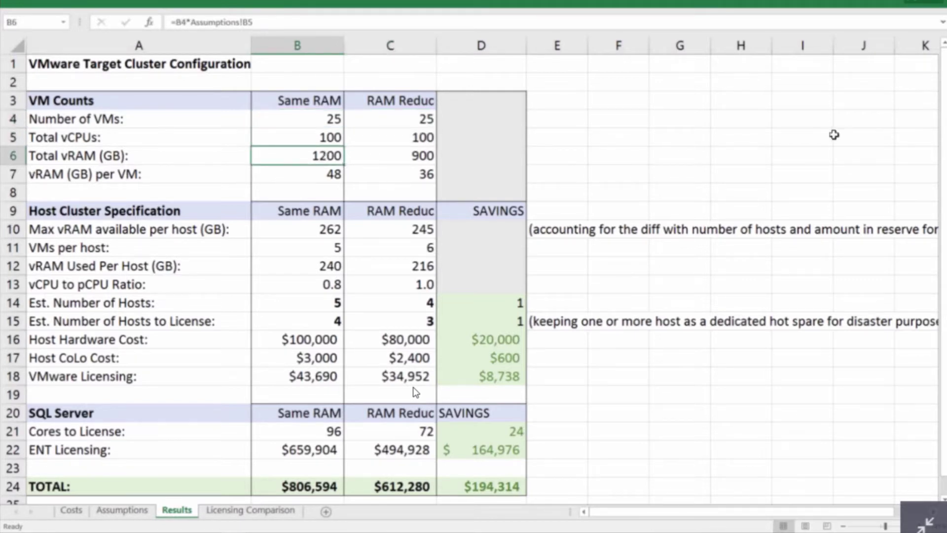
key("Right")
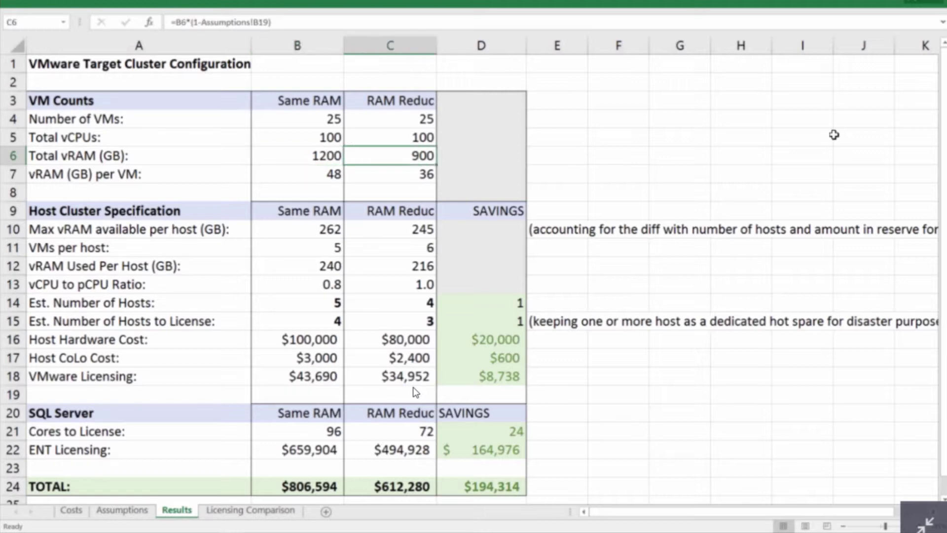
Compare the vRAM per VM and the maximum vRAM available per host between the Same RAM and RAM Reduc columns.
key("Left")
key("Down")
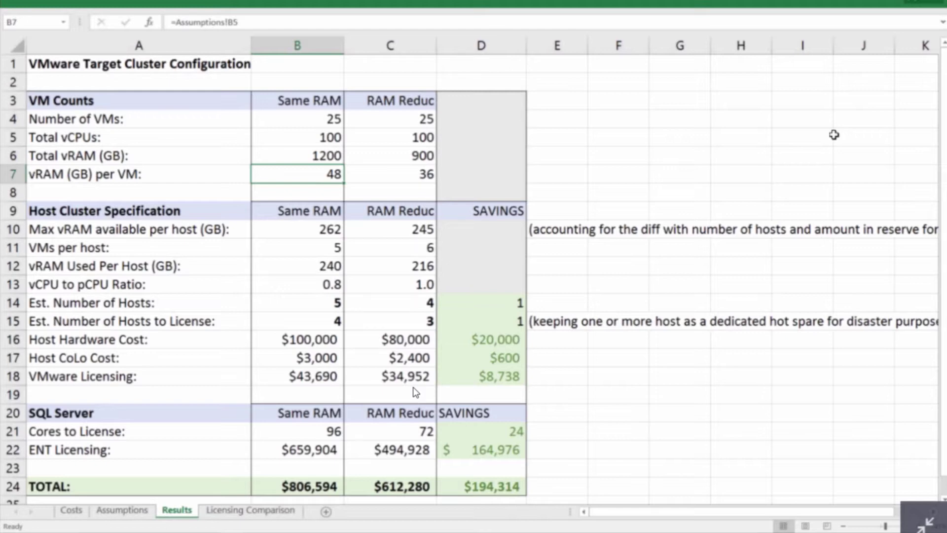
key("Right")
key("Left")
key("Down")
key("Down")
key("Down")
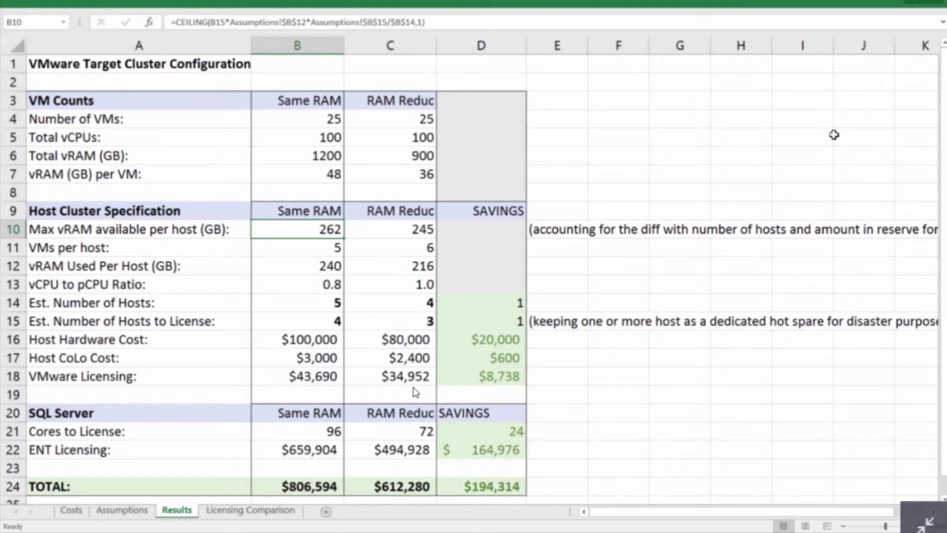
key("Right")
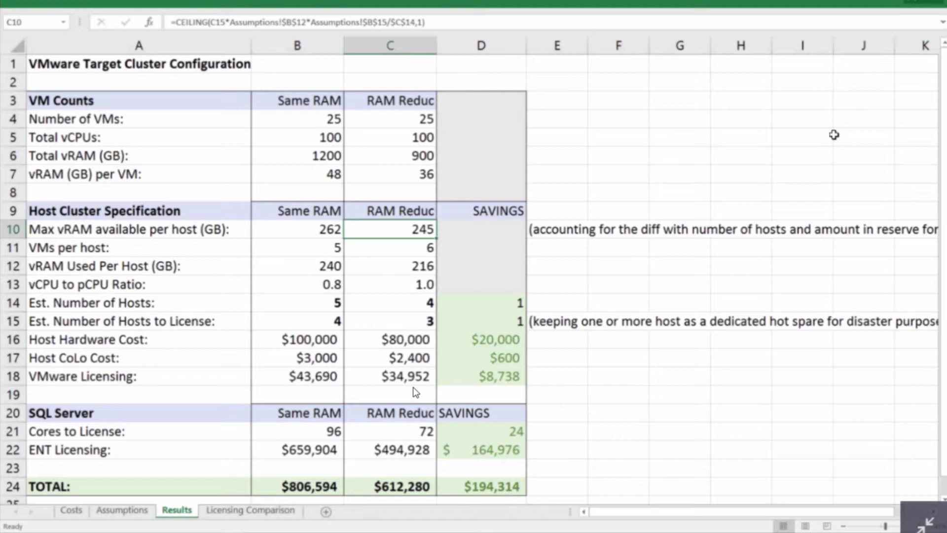
Compare the VMs per host and the vCPU to pCPU ratio between the Same RAM and RAM Reduc columns.
key("Left")
key("Down")
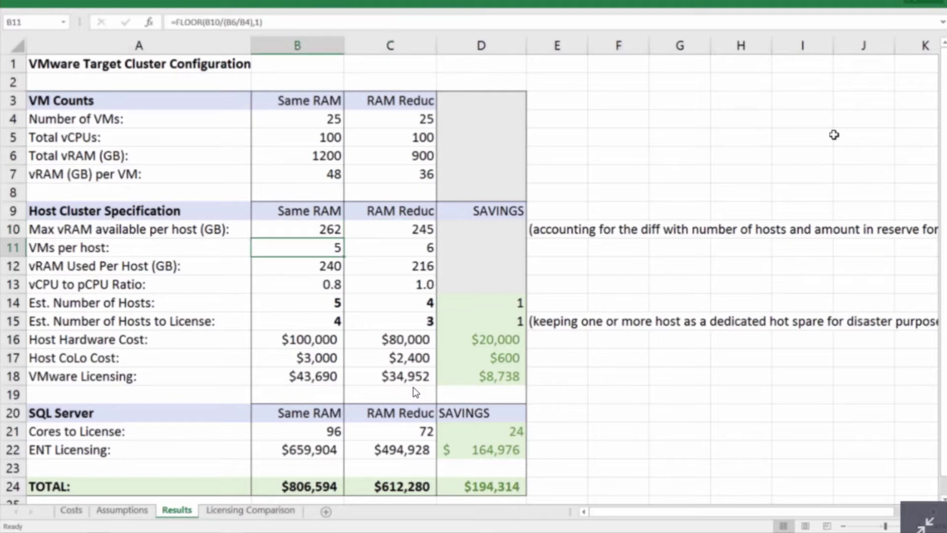
key("Right")
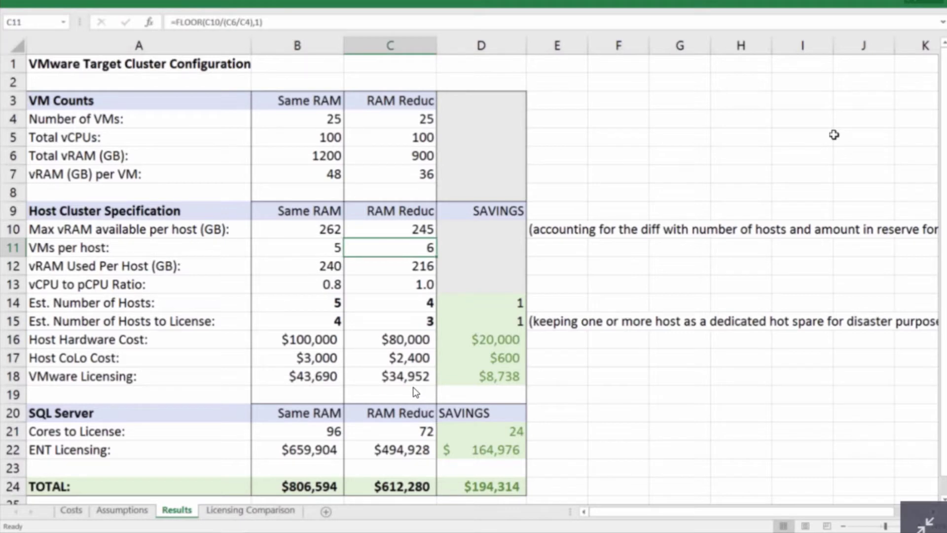
key("Down")
key("Down")
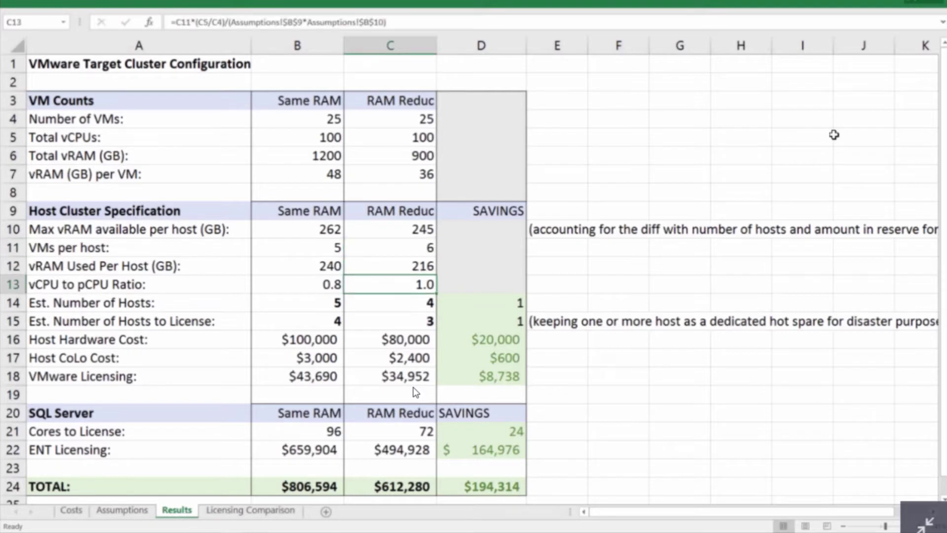
key("Left")
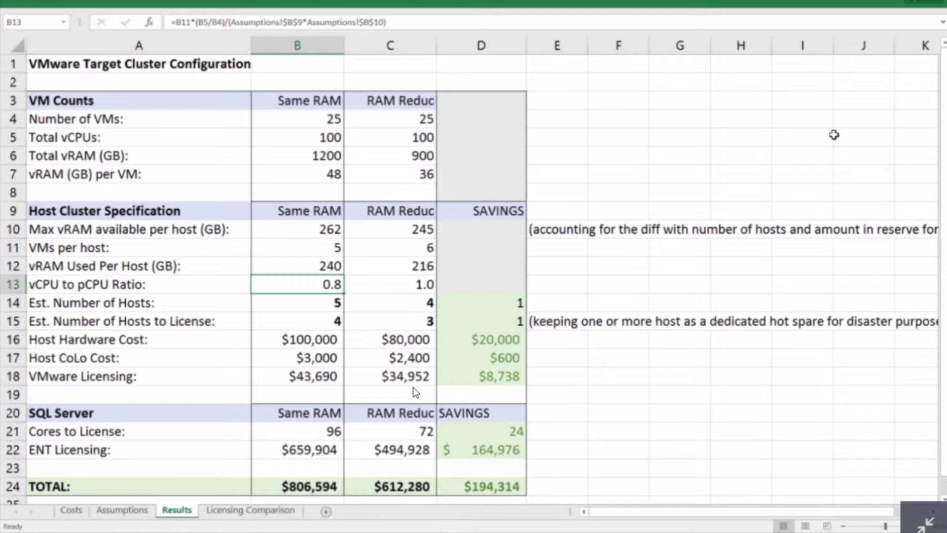
key("Right")
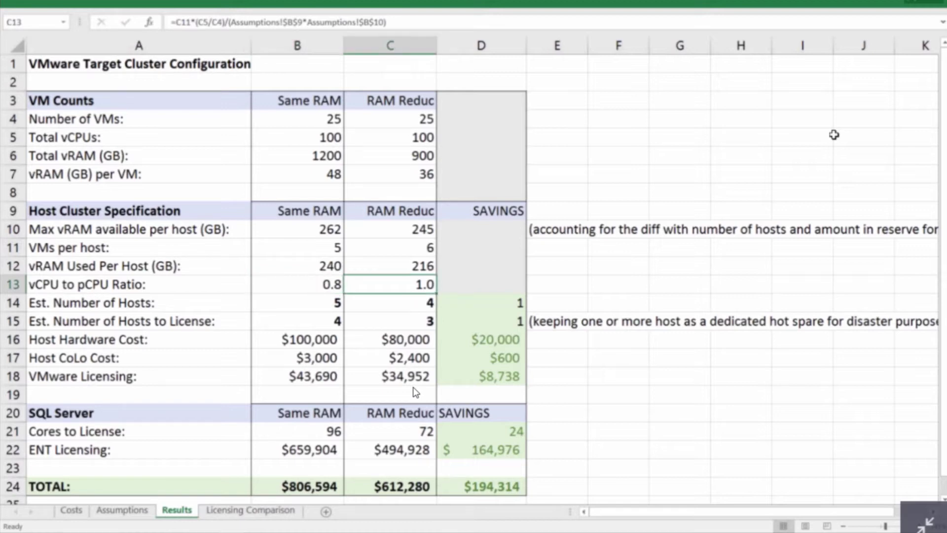
Compare the estimated number of hosts and the hosts to license for both memory scenarios.
key("Left")
key("Down")
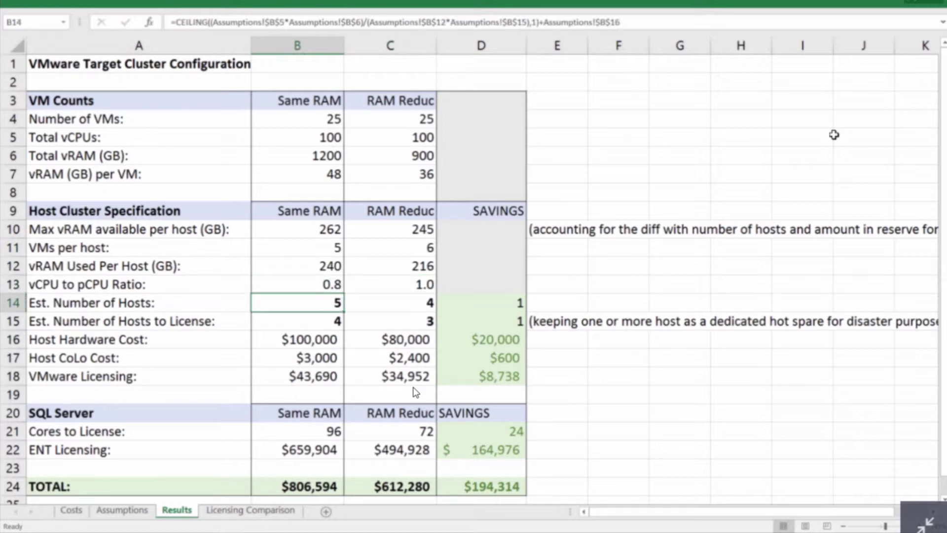
key("Right")
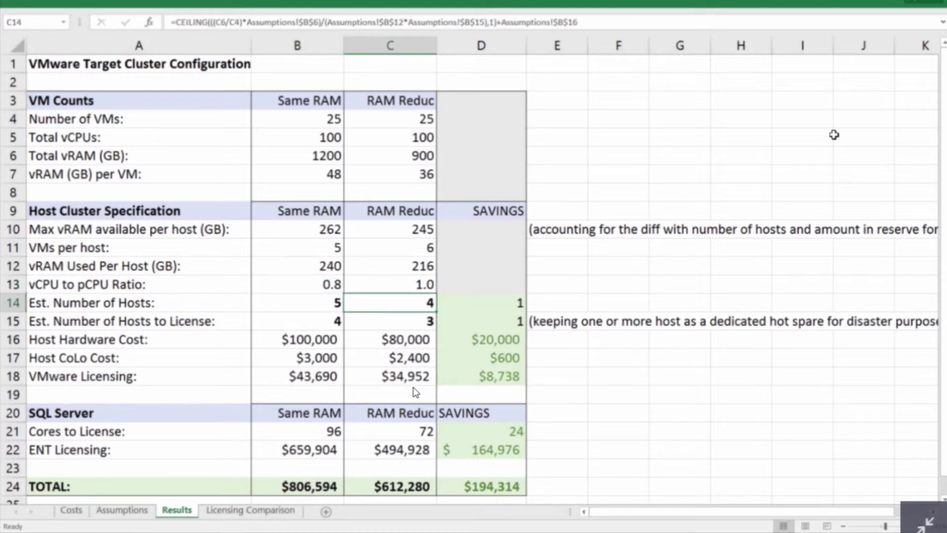
key("Left")
key("Down")
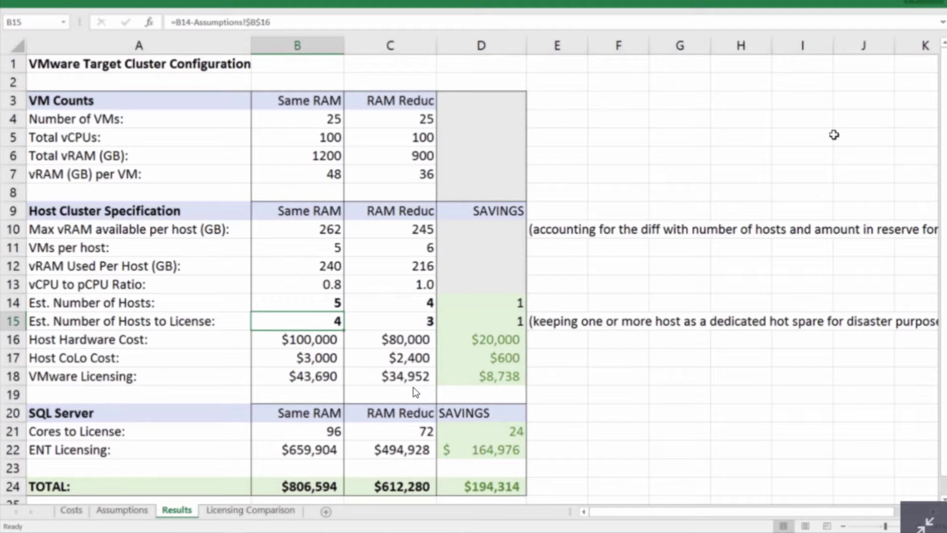
key("Right")
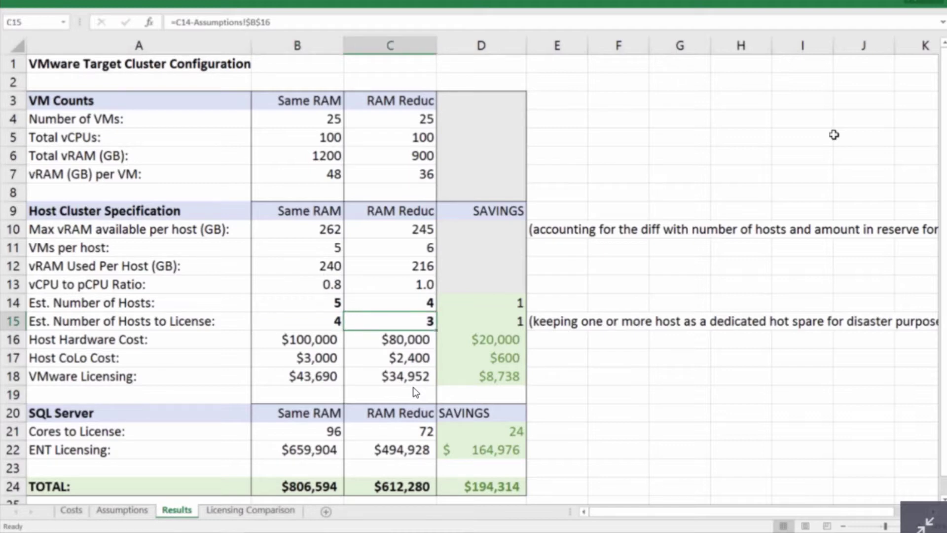
Examine the savings on host hardware, host CoLo and VMware licensing in the Host Cluster Specification section.
key("Right")
key("Down")
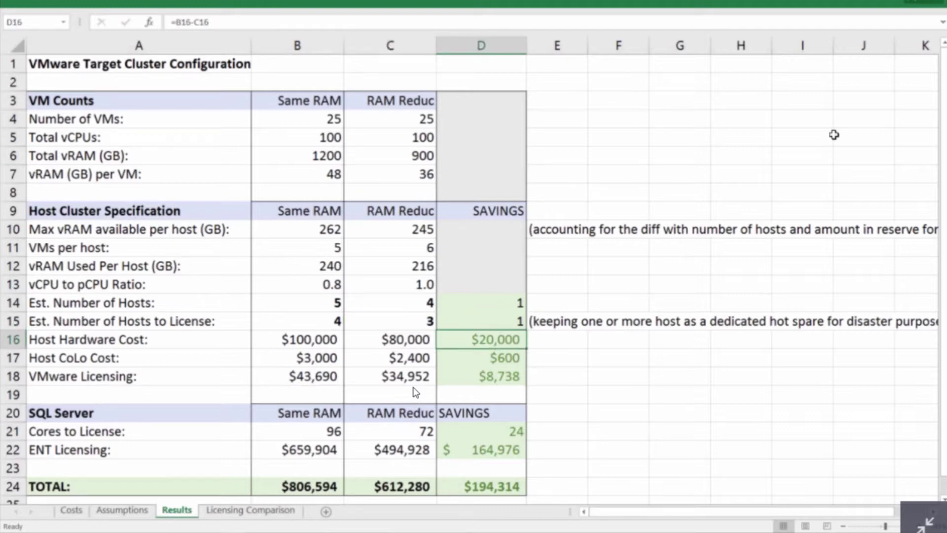
key("Down")
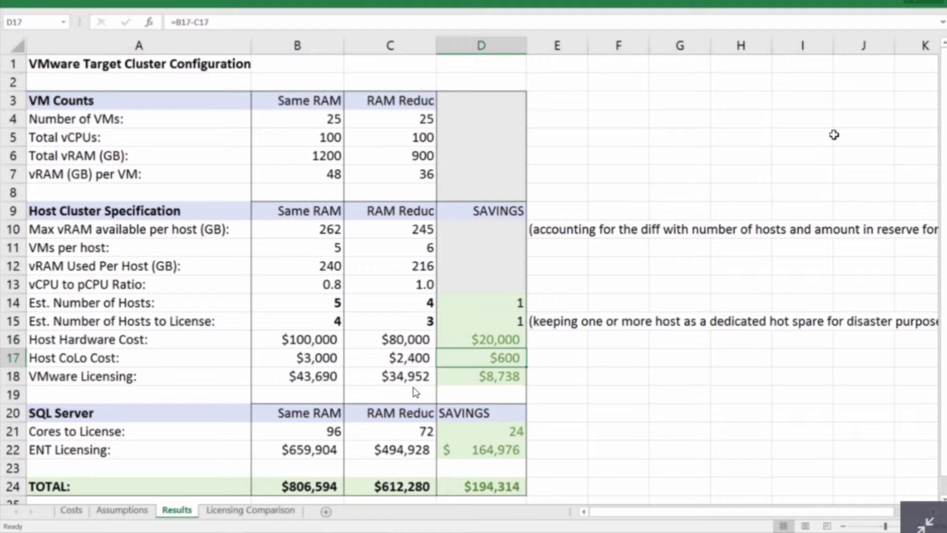
key("Down")
key("Left")
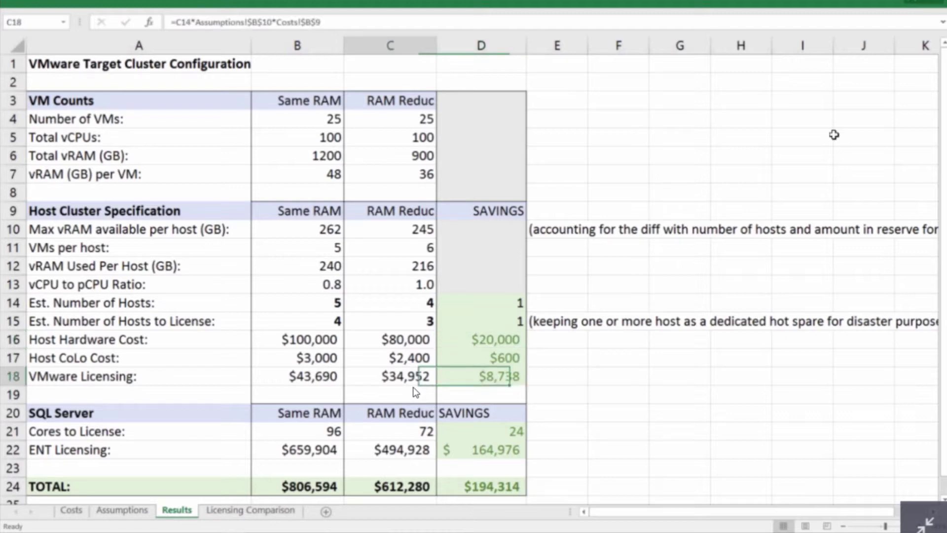
key("Left")
key("Right")
key("Right")
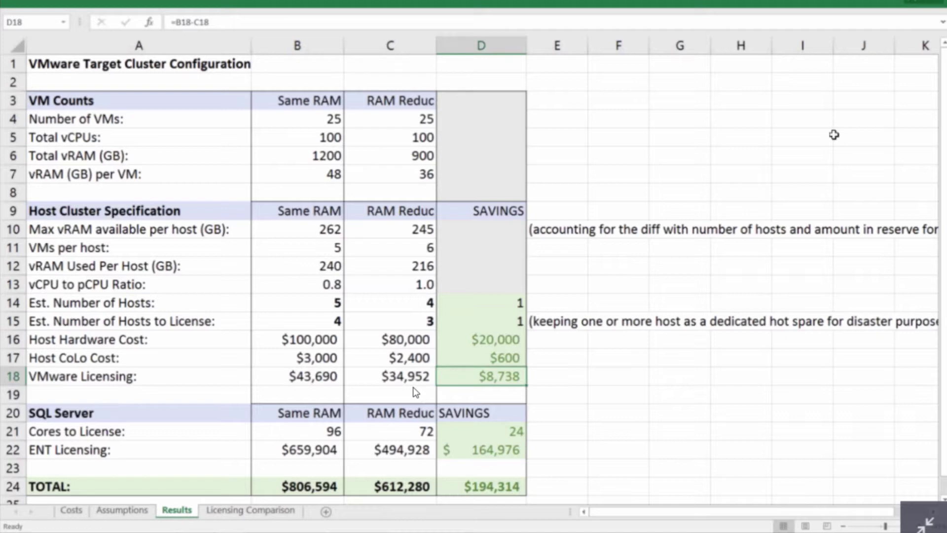
Compare the SQL Server cores to license for both scenarios and check the savings on ENT licensing.
key("Left")
key("Left")
key("Down")
key("Down")
key("Down")
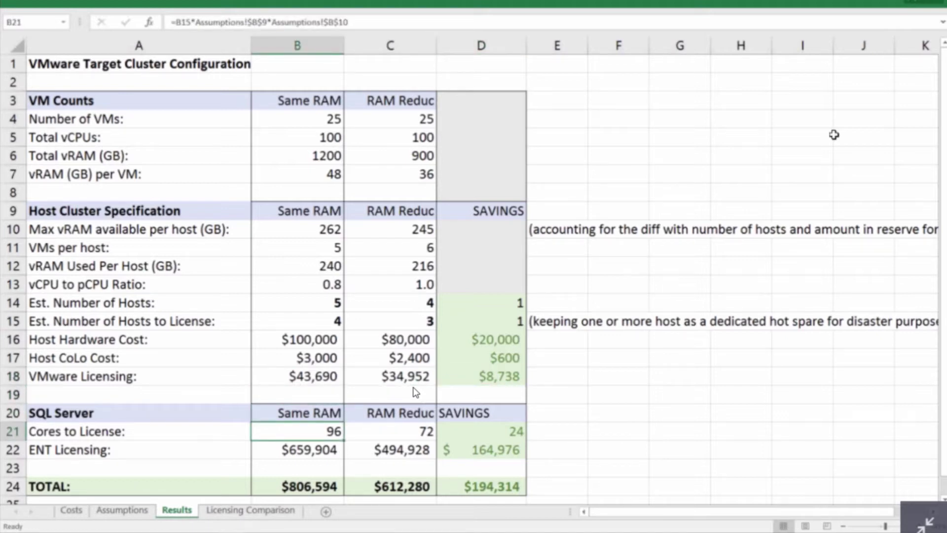
key("Right")
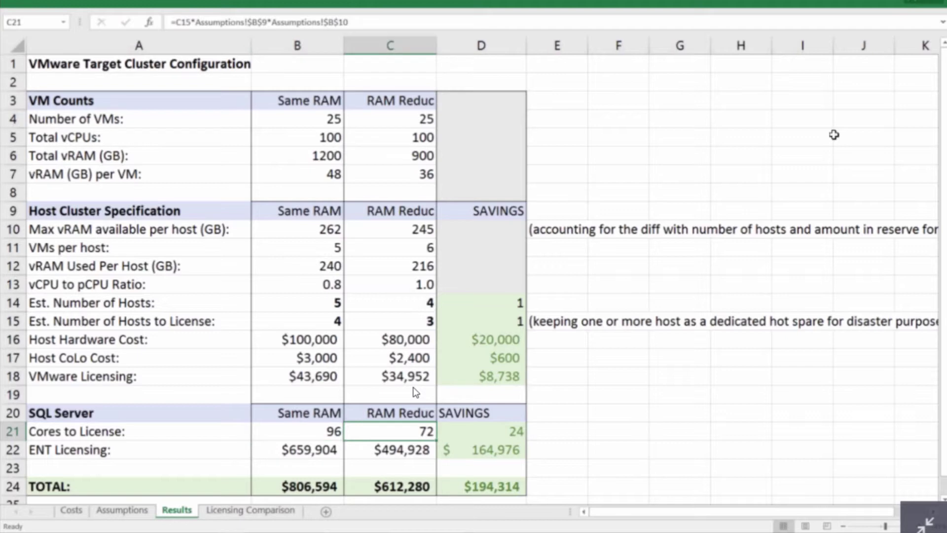
key("Down")
key("Right")
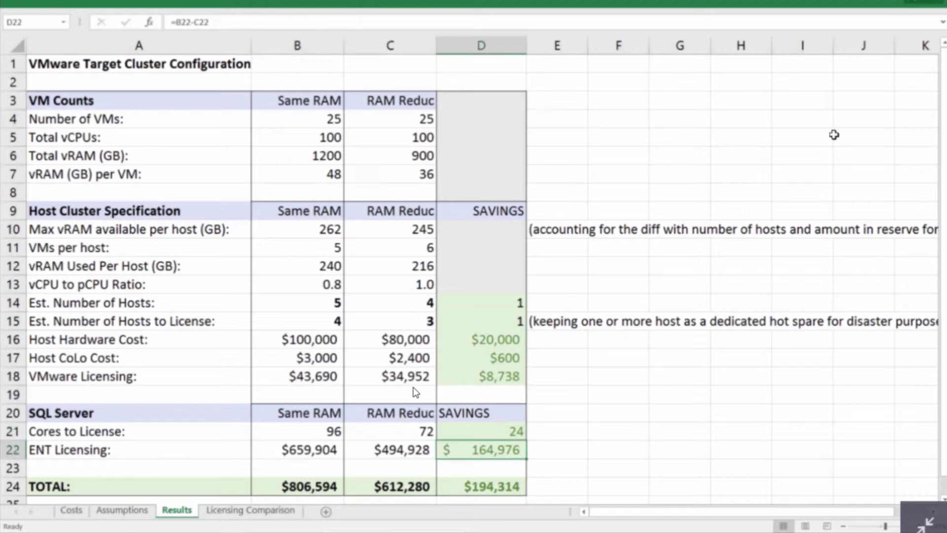
Check the total savings, then review the Same RAM column's hosts to license and total cost.
key("Down")
key("Down")
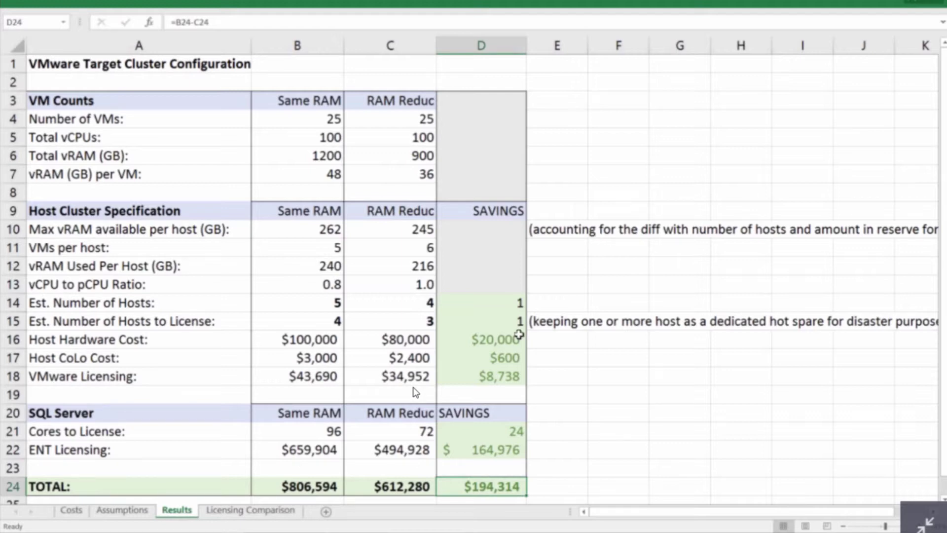
left_click(332, 321)
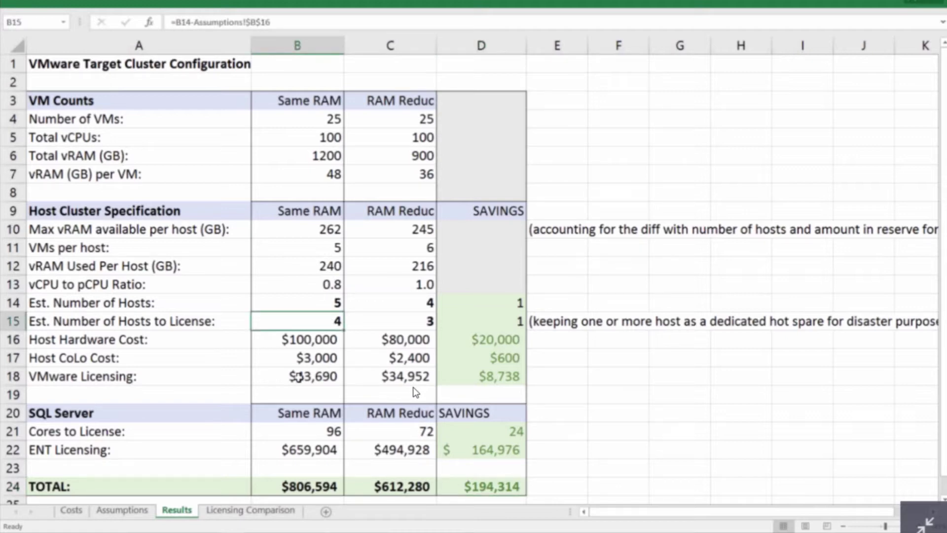
left_click(301, 450)
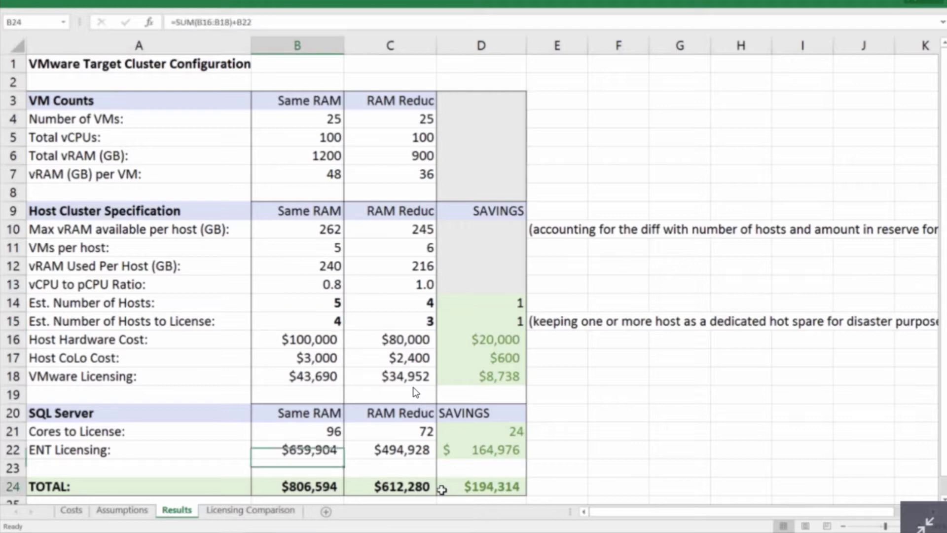
left_click(318, 487)
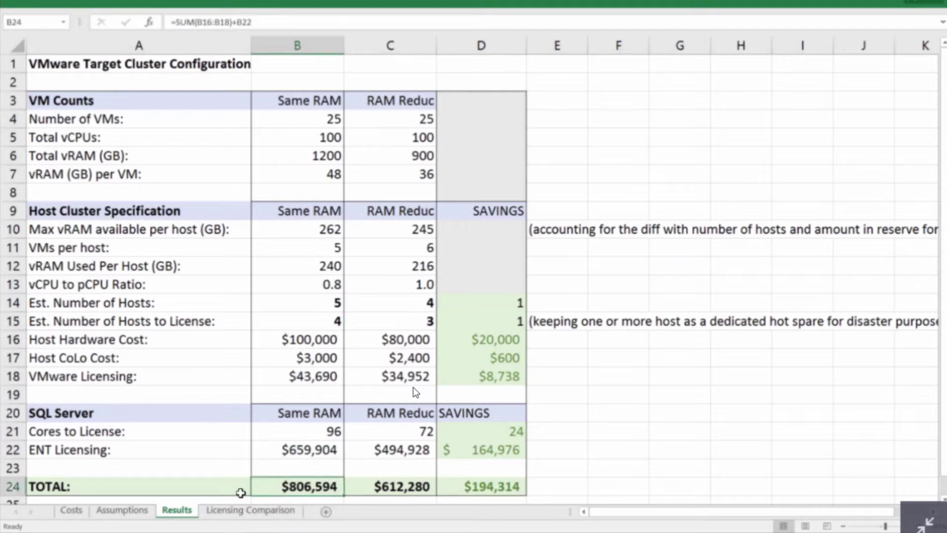
Set the host pRAM on the Assumptions sheet to 768 GB and check the estimated host counts on the Results sheet.
left_click(122, 509)
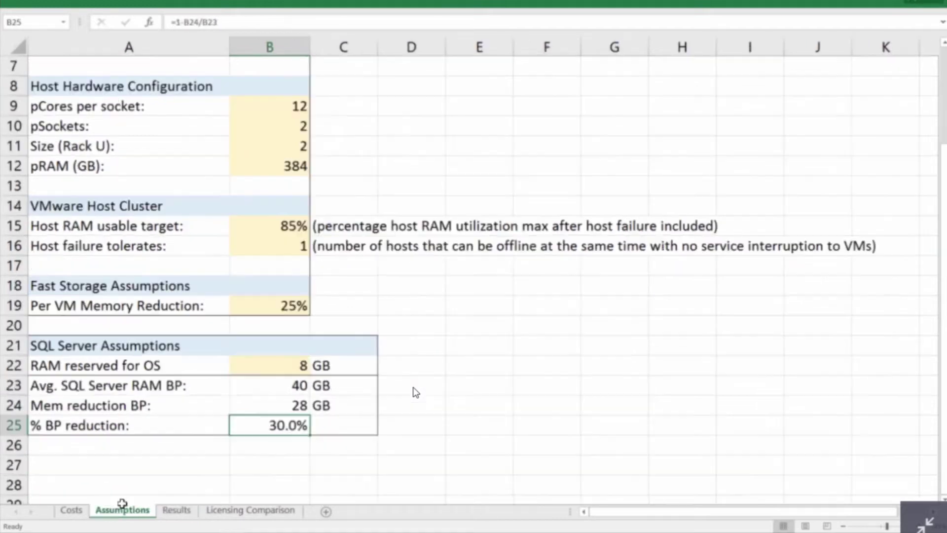
left_click(289, 170)
type("768")
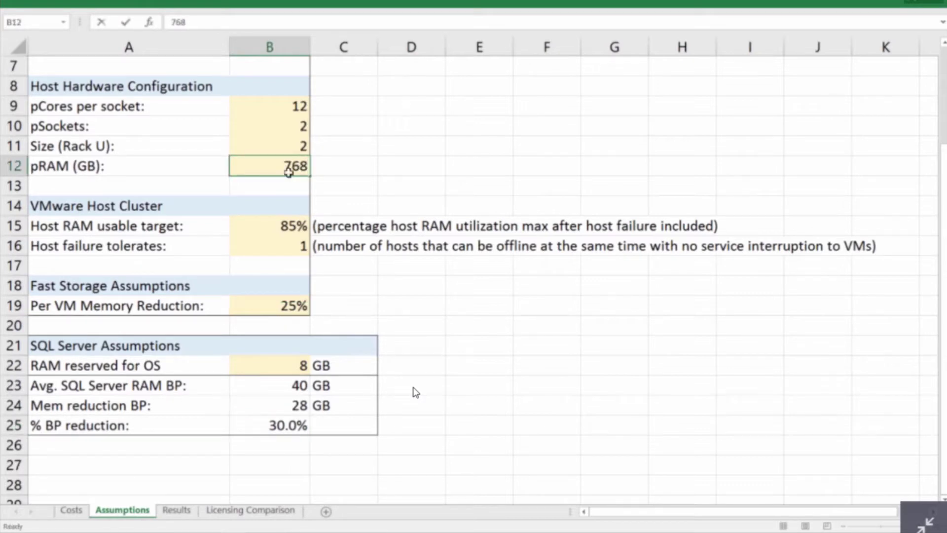
key("Return")
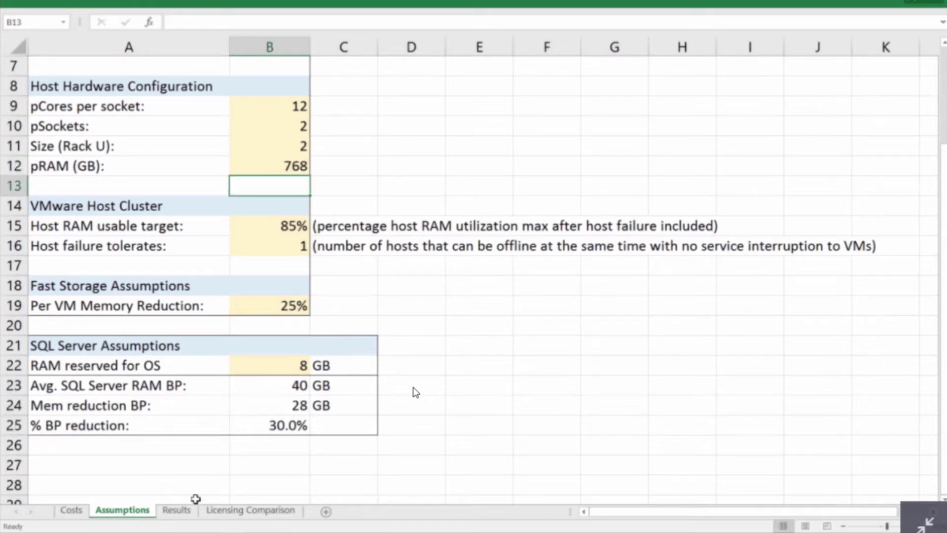
left_click(177, 510)
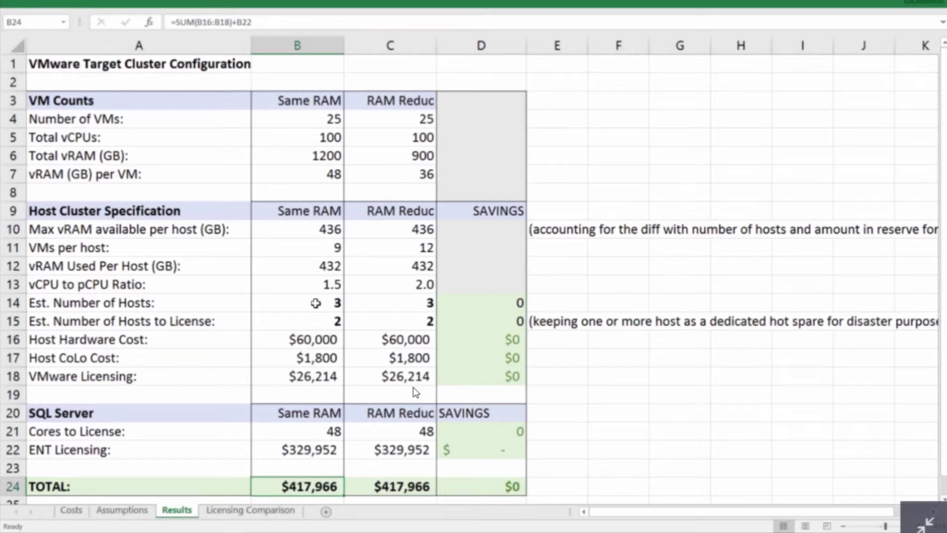
left_click_drag(316, 302, 405, 318)
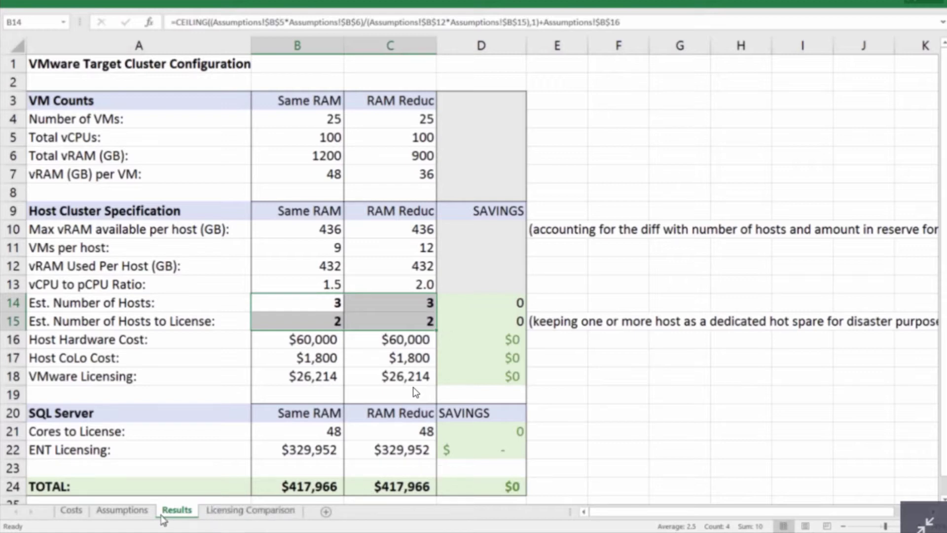
Set the number of SQL Server VMs on the Assumptions sheet to 50 and compare both scenarios' totals on the Results sheet.
left_click(121, 510)
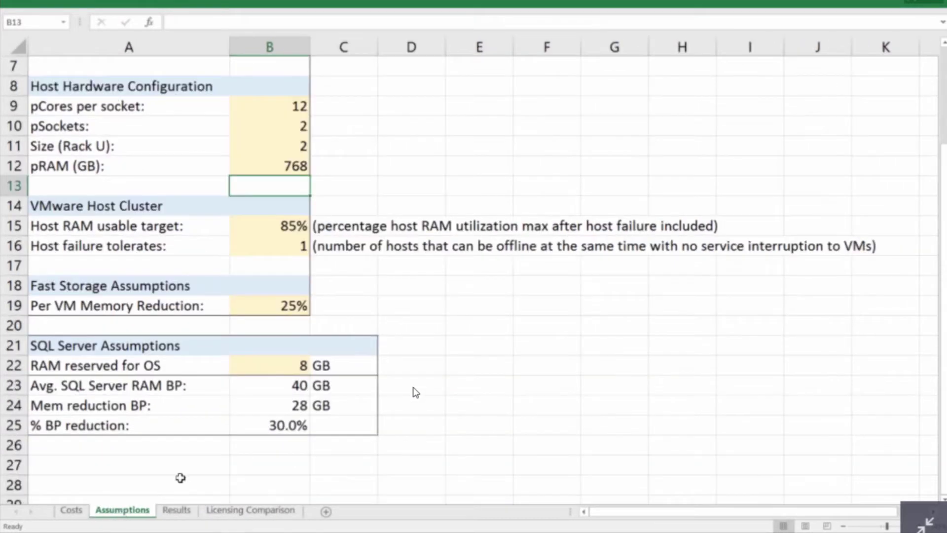
left_click(294, 166)
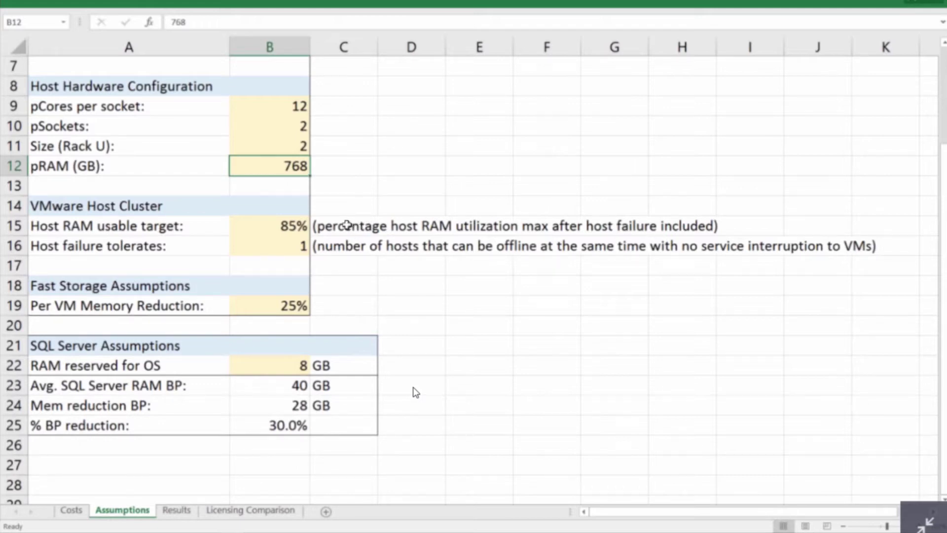
scroll(339, 224, "up", 2)
left_click(290, 167)
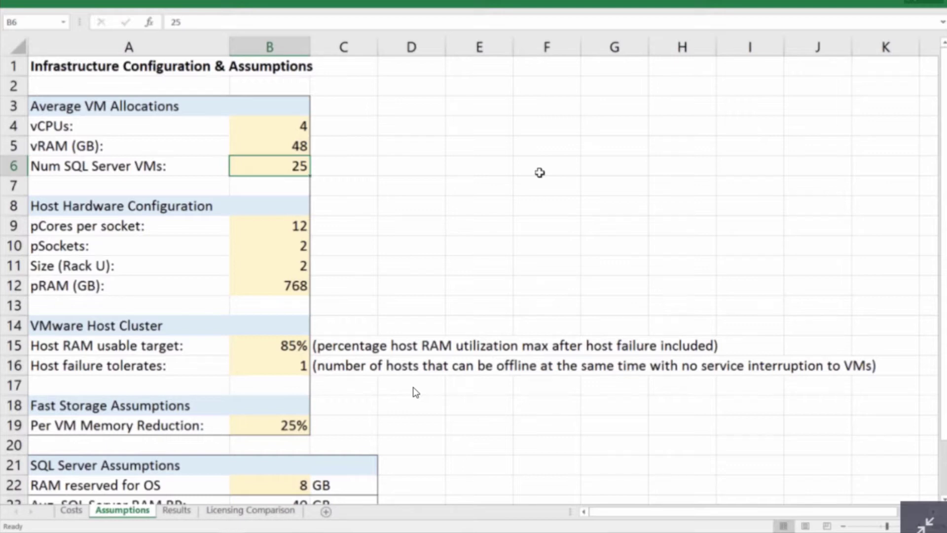
type("50")
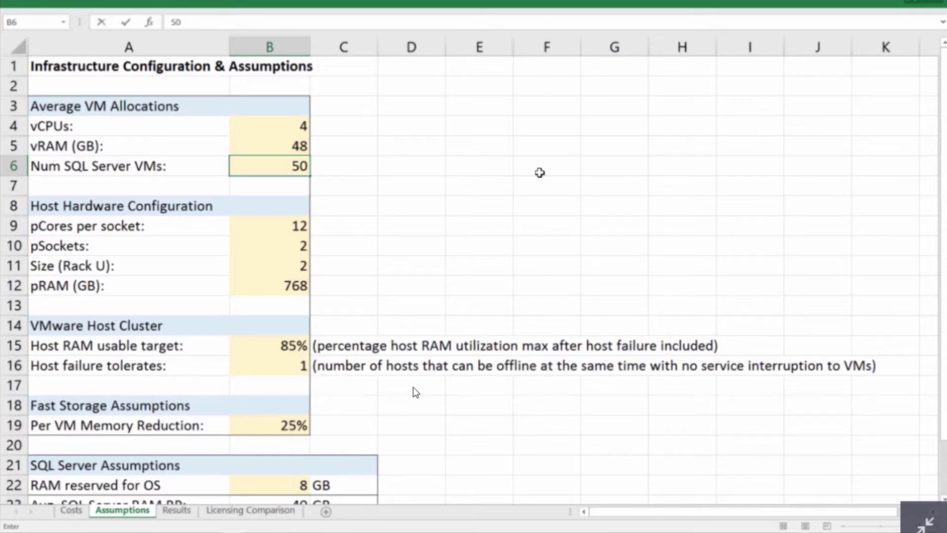
key("Return")
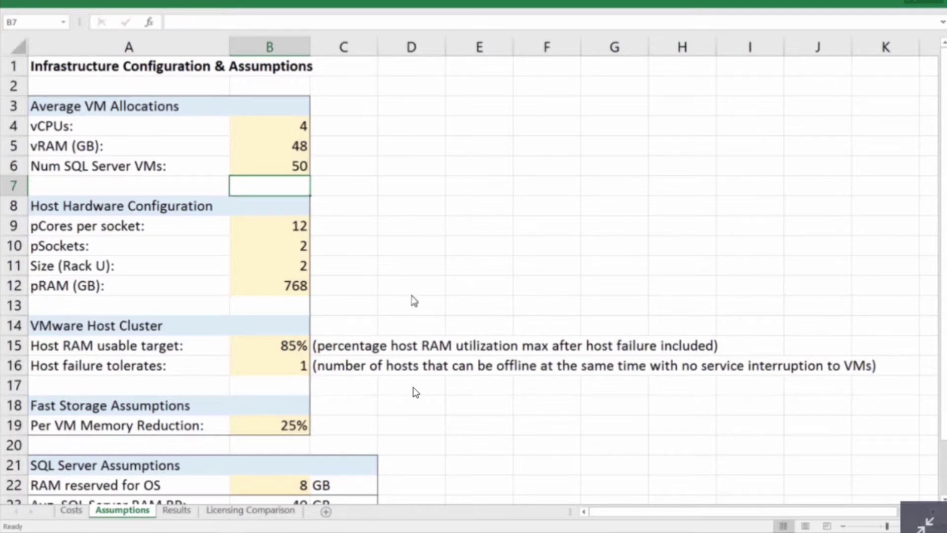
left_click(184, 513)
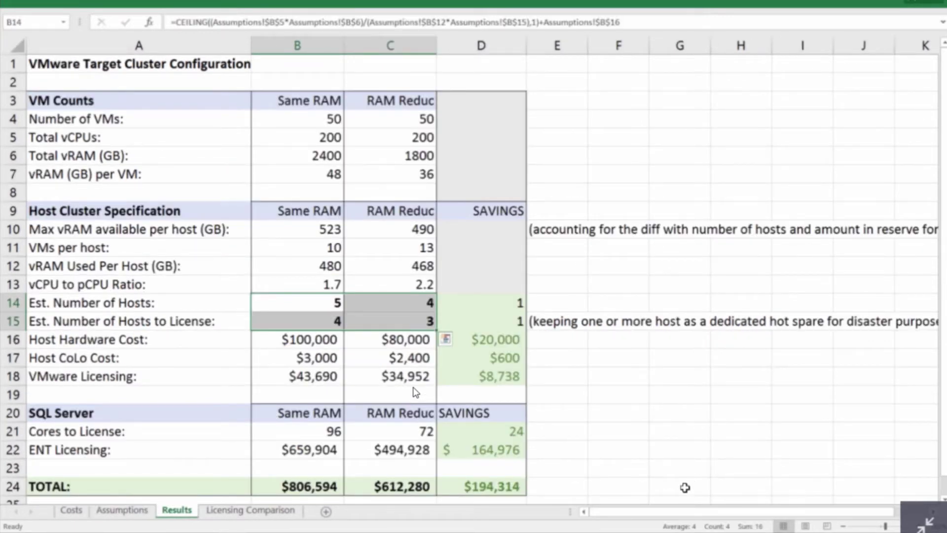
left_click(340, 321)
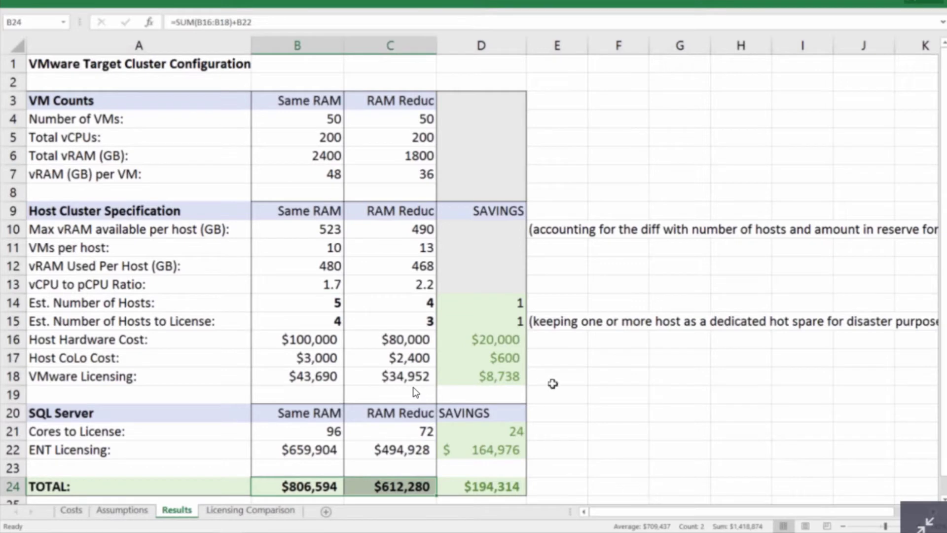
Check the RAM Reduc hosts to license, the pCores per socket on the Assumptions sheet, and the total savings on the Results sheet.
left_click(394, 321)
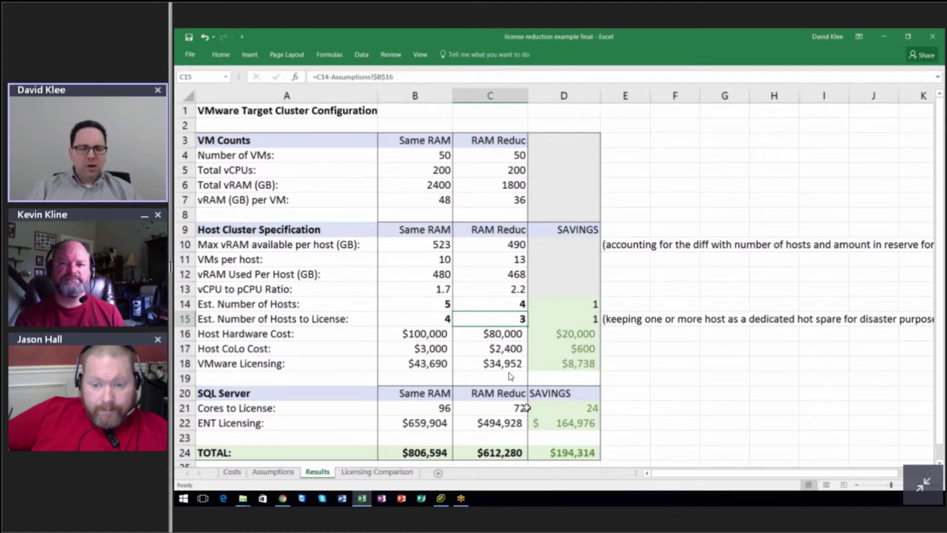
left_click(274, 472)
left_click(391, 241)
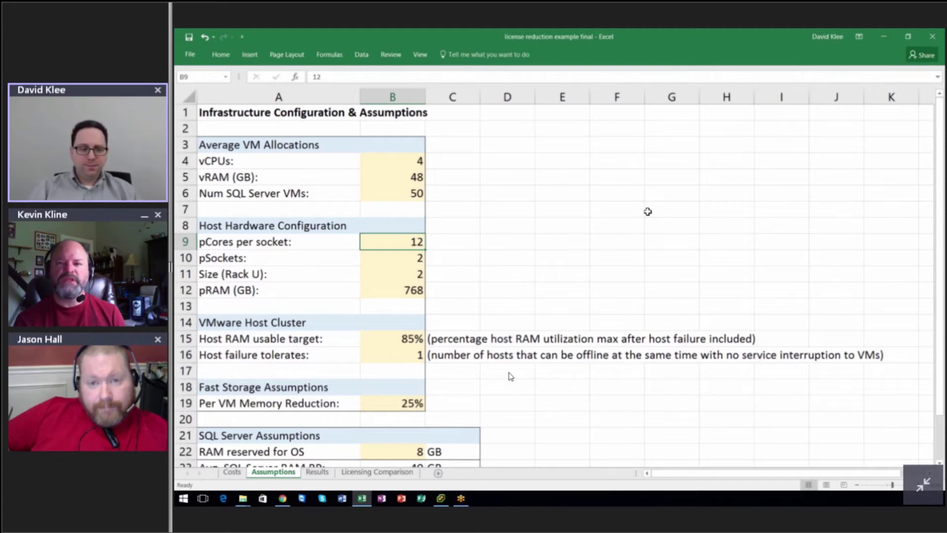
left_click(325, 473)
left_click(597, 452)
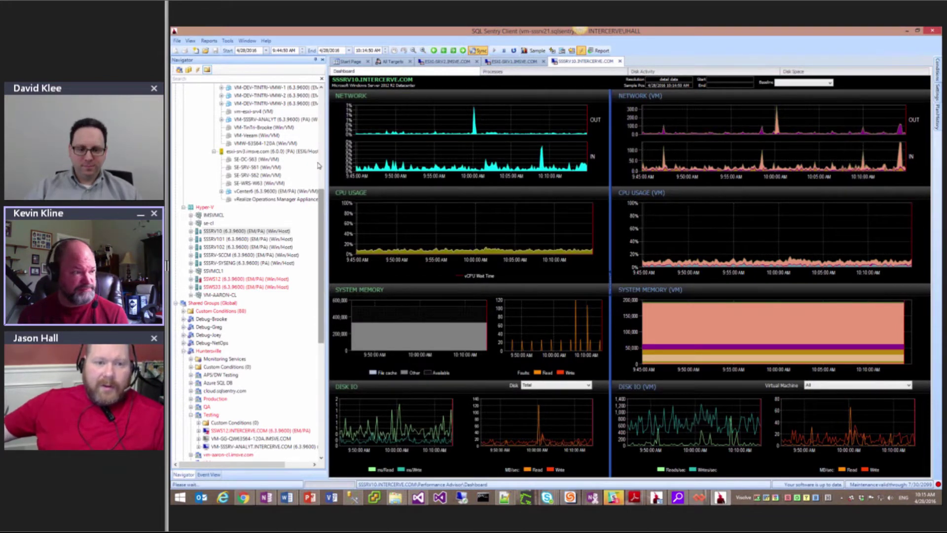
Switch to SQL Sentry Client and widen the Navigator pane so the full VMware and Hyper-V host names fit.
left_click_drag(324, 219, 318, 110)
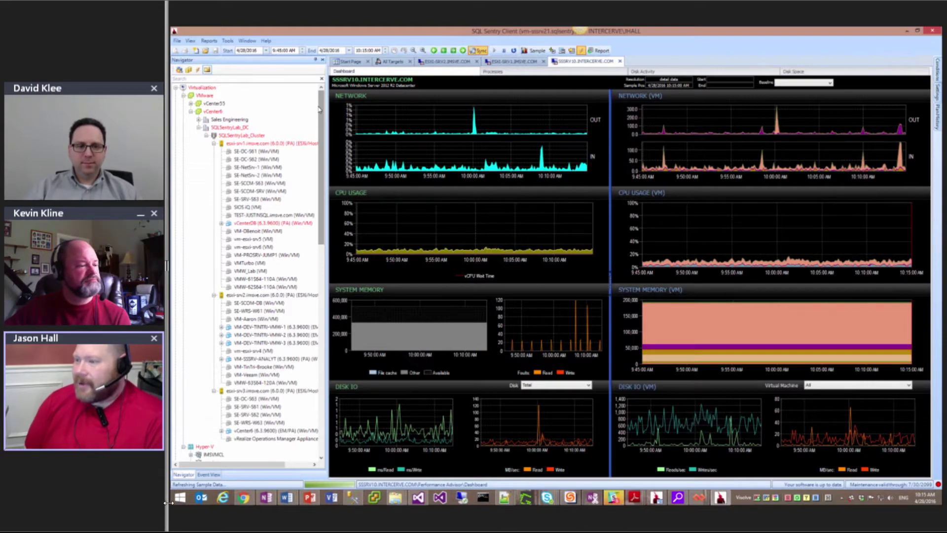
left_click_drag(166, 503, 63, 529)
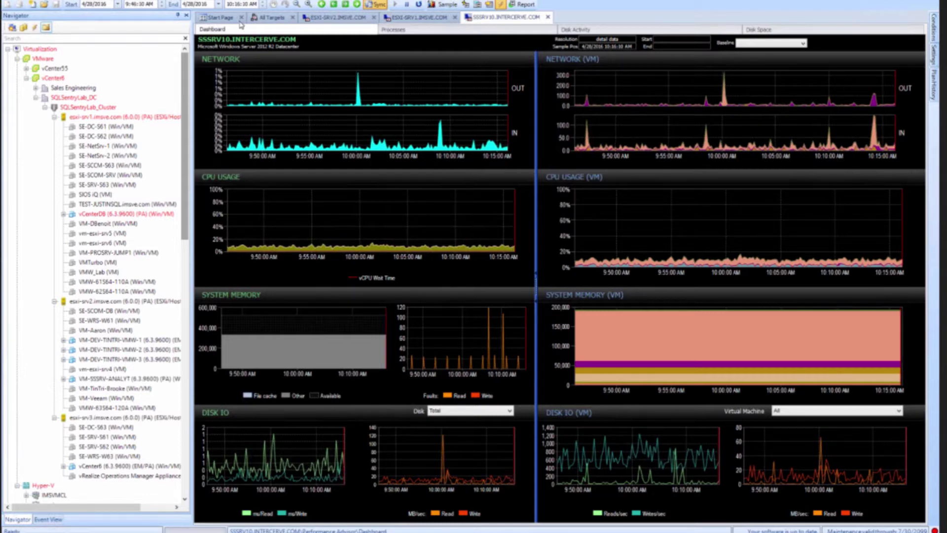
left_click_drag(193, 267, 222, 266)
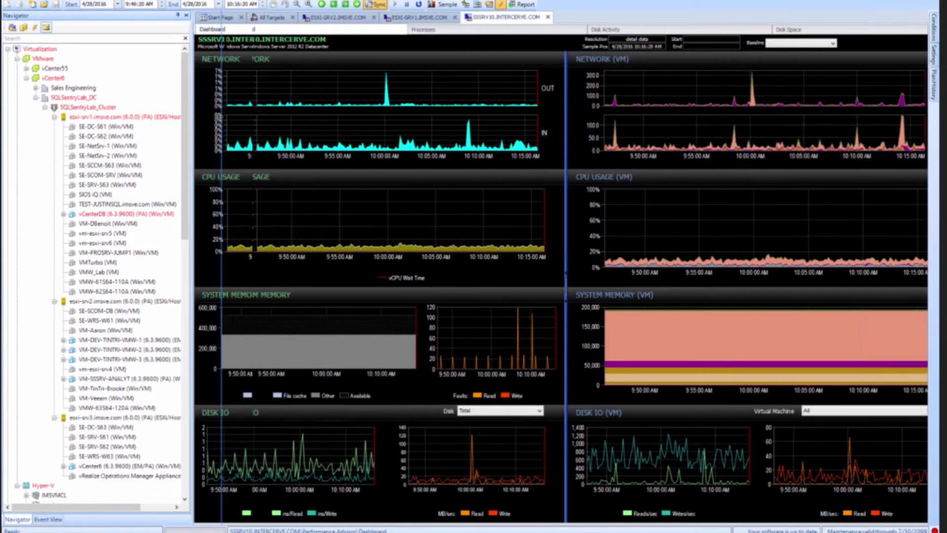
scroll(159, 113, "down", 3)
scroll(158, 112, "down", 3)
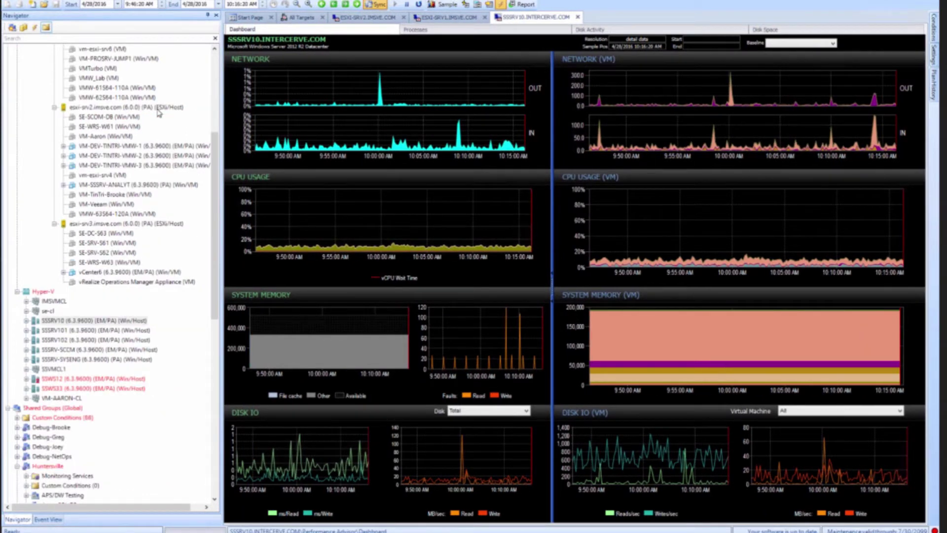
Review the vCenter6 hierarchy, from SQLSentryLab_Cluster down to its ESXi hosts and their virtual machines.
scroll(159, 113, "up", 6)
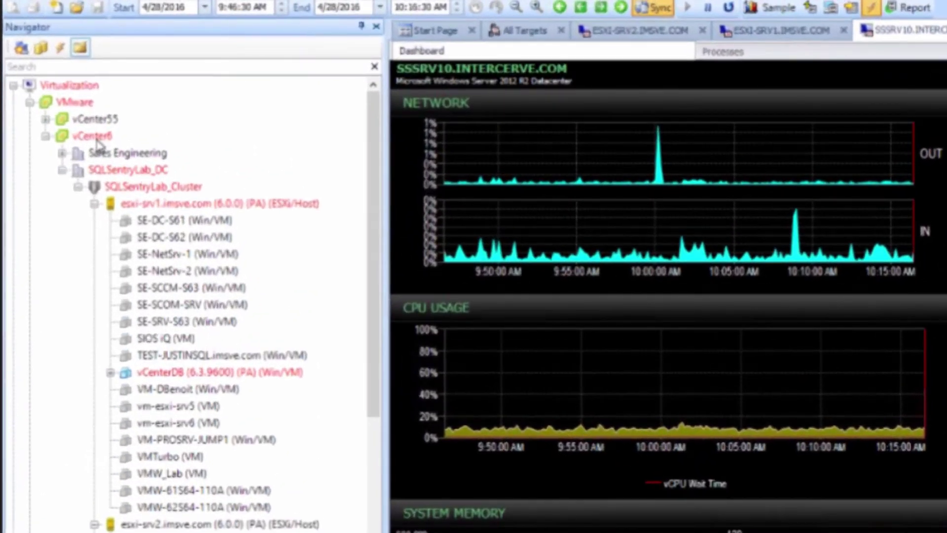
left_click(96, 139)
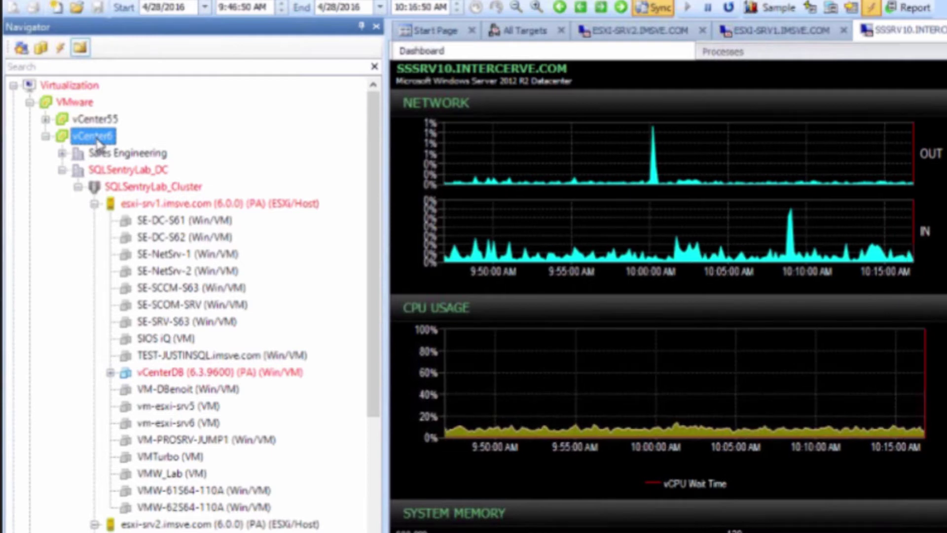
left_click(165, 190)
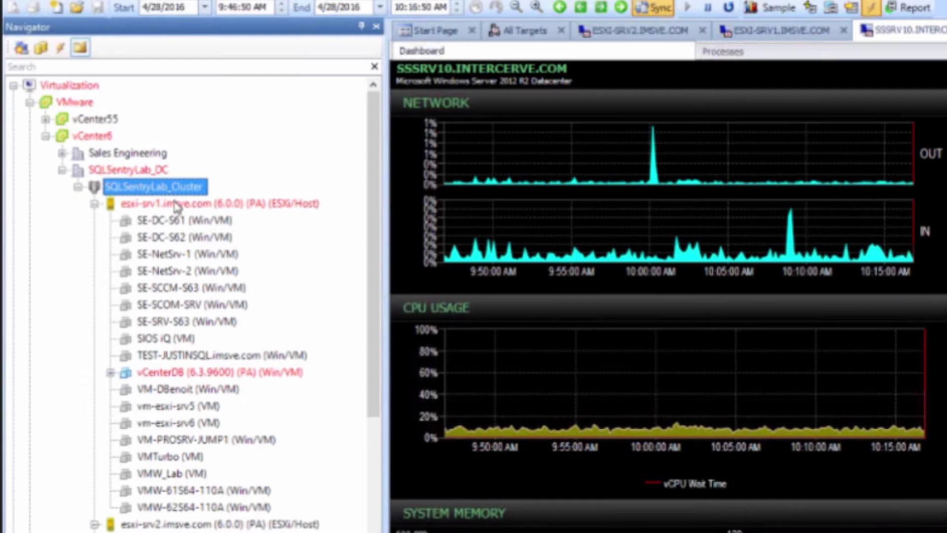
left_click(176, 205)
scroll(255, 202, "down", 3)
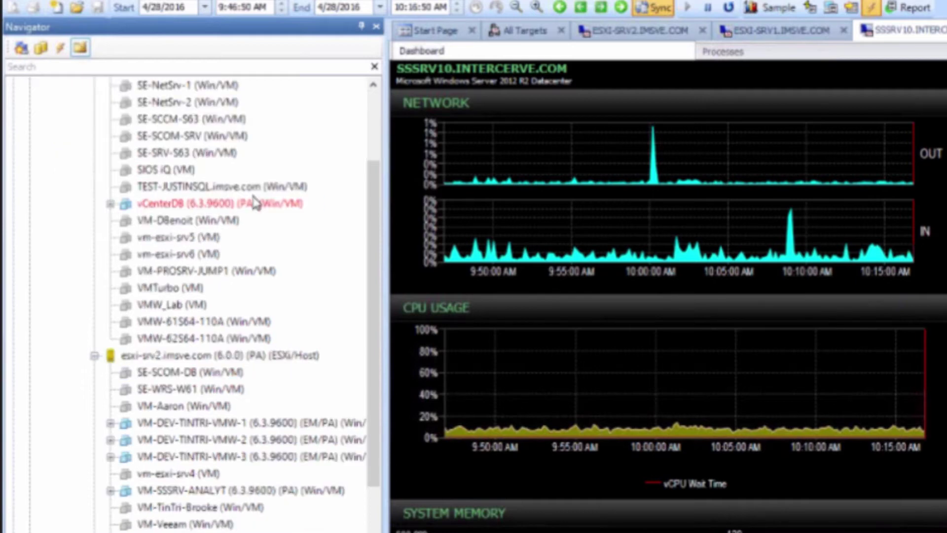
scroll(255, 202, "down", 3)
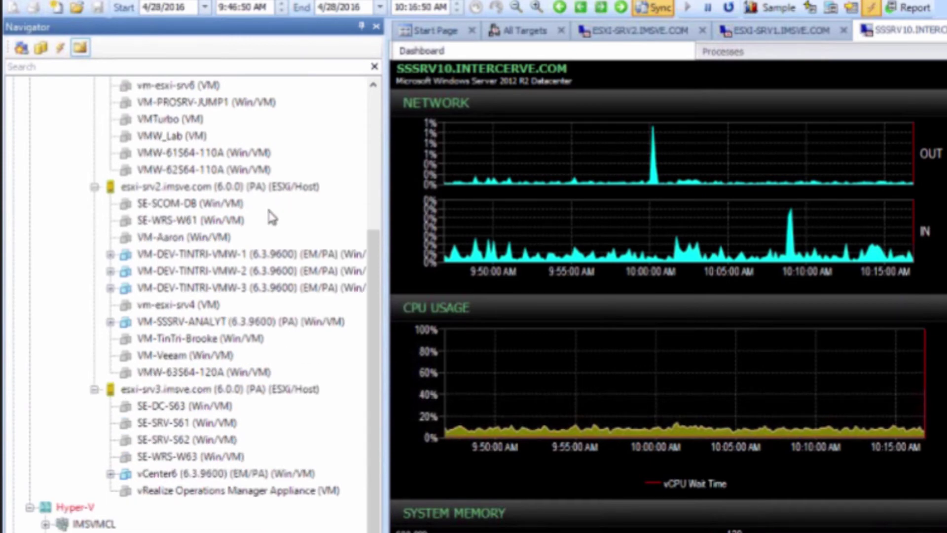
Expand the Hyper-V host SSSRV10 and its VM-SSSRV24 virtual machine to view the monitored instances beneath it.
scroll(266, 217, "down", 3)
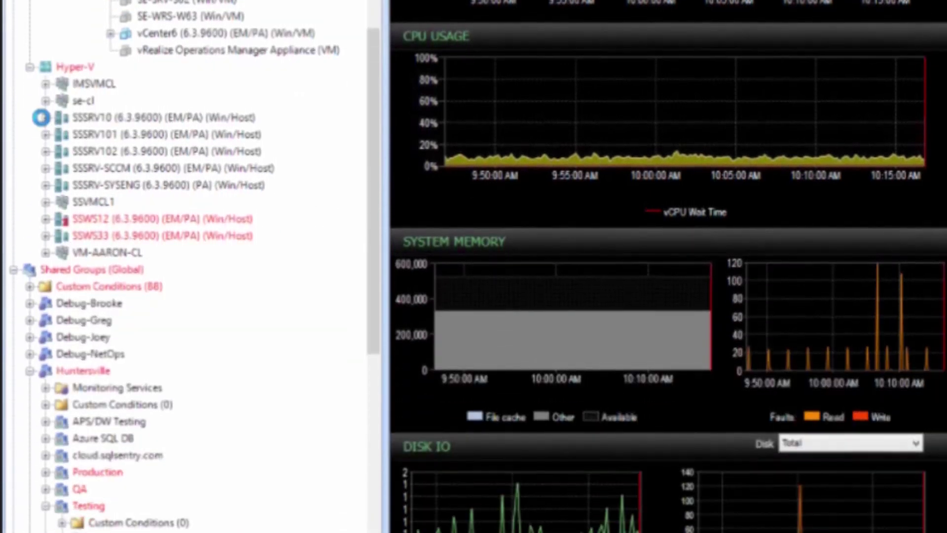
left_click(45, 357)
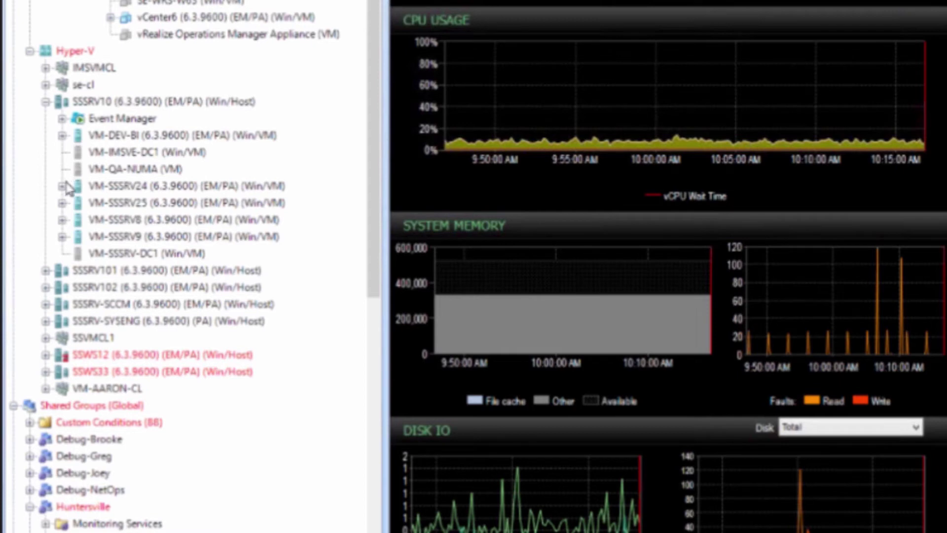
left_click(62, 186)
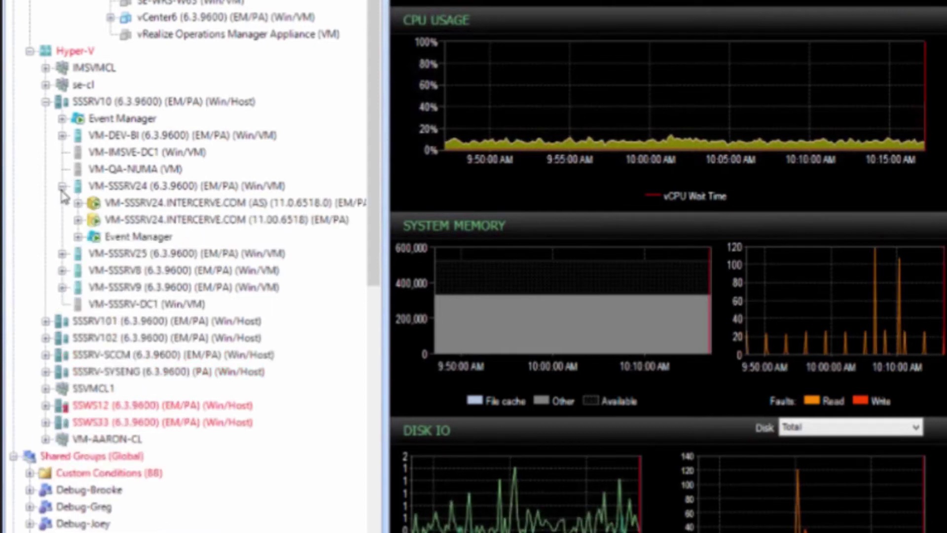
mouse_move(243, 213)
scroll(301, 181, "up", 3)
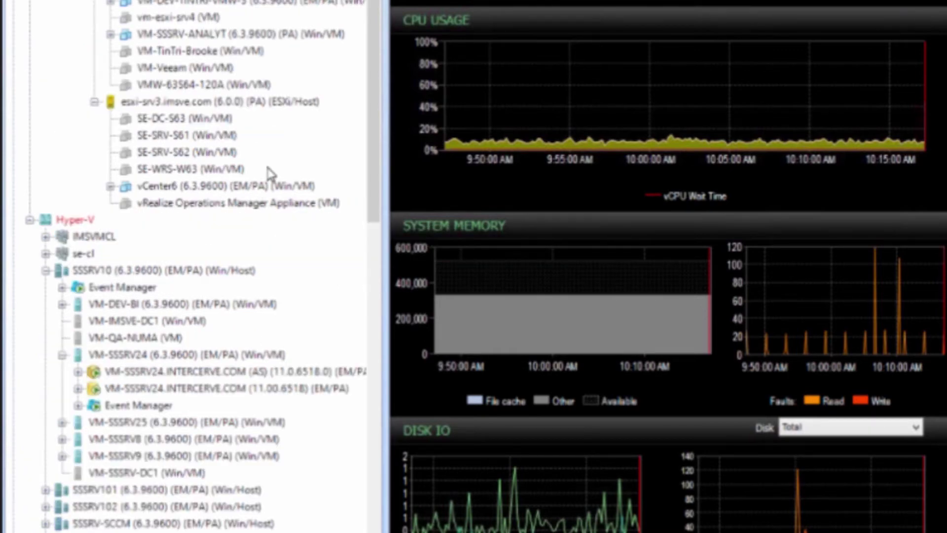
scroll(270, 173, "up", 6)
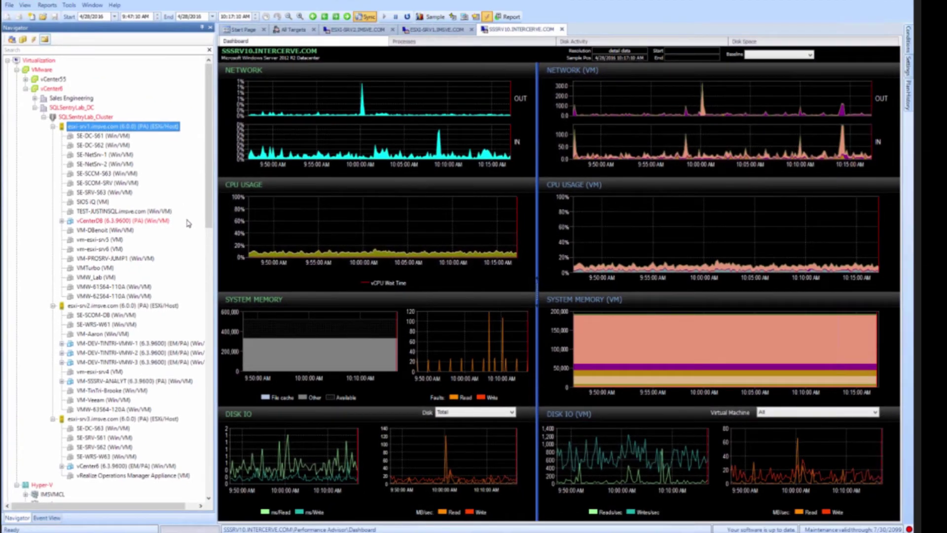
Open the ESXI-SRV2 dashboard and examine its host and VM charts for CPU, memory and disk IO.
left_click(364, 30)
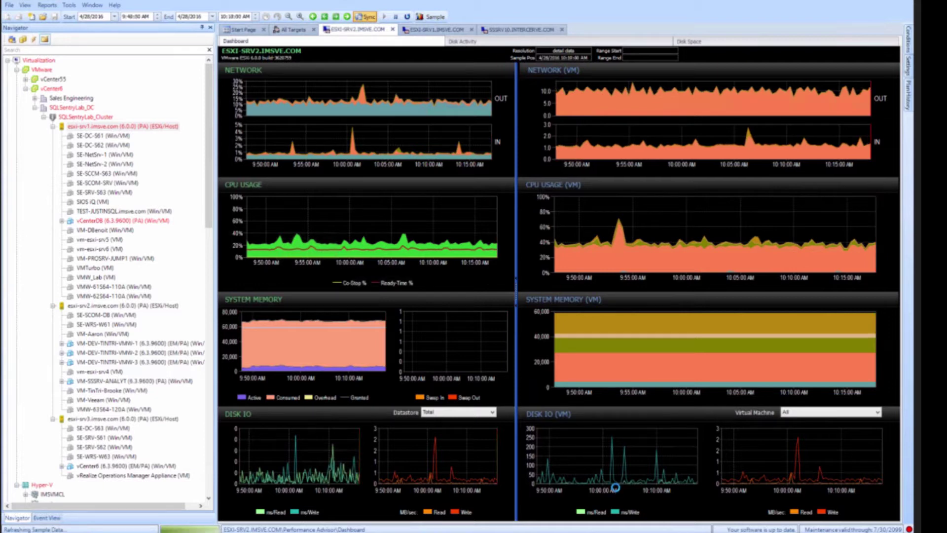
mouse_move(616, 489)
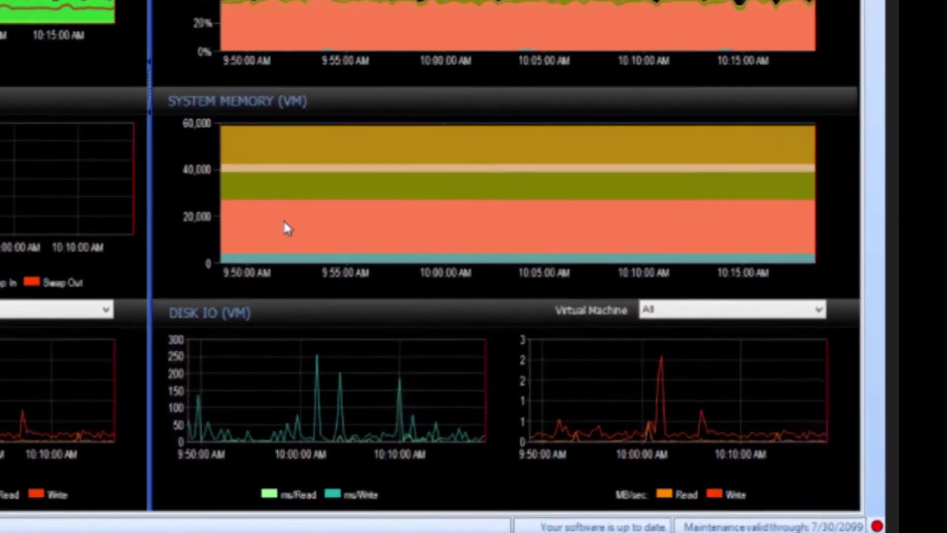
mouse_move(589, 363)
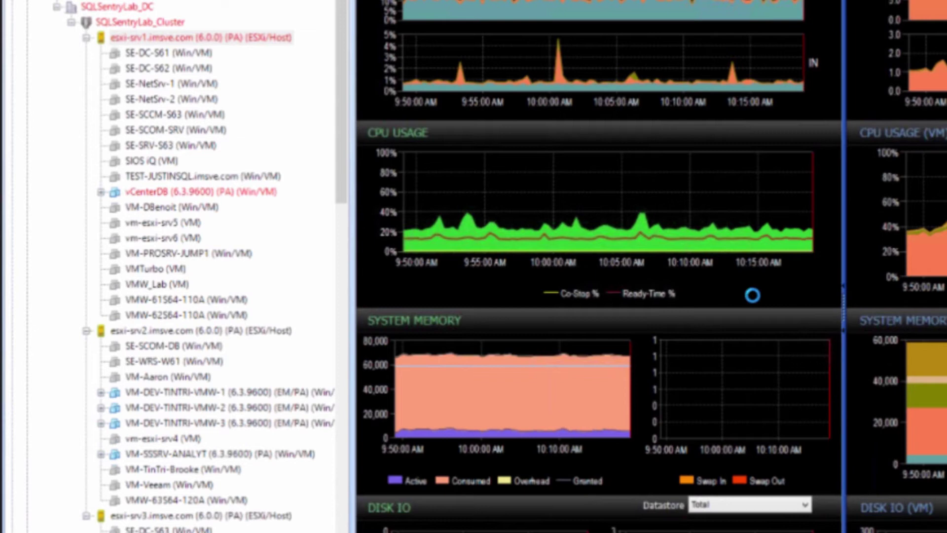
mouse_move(638, 240)
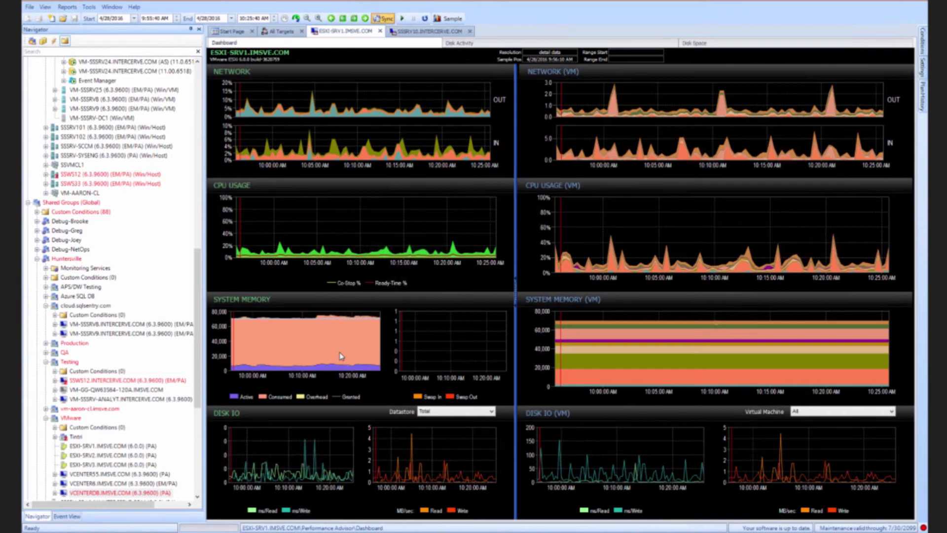
From the System Memory (VM) chart on the ESXI-SRV1 dashboard, jump to the VM Dashboard for vCenterDB.
mouse_move(290, 352)
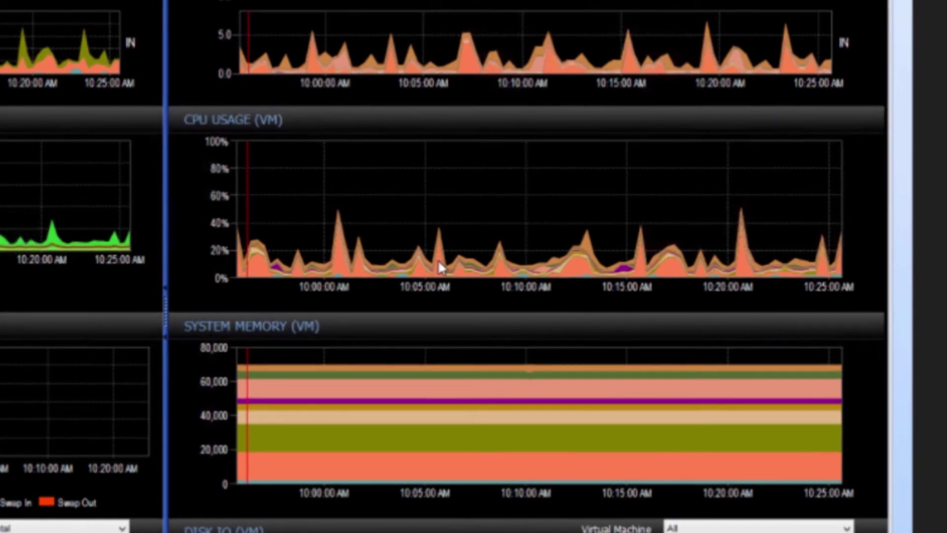
mouse_move(441, 274)
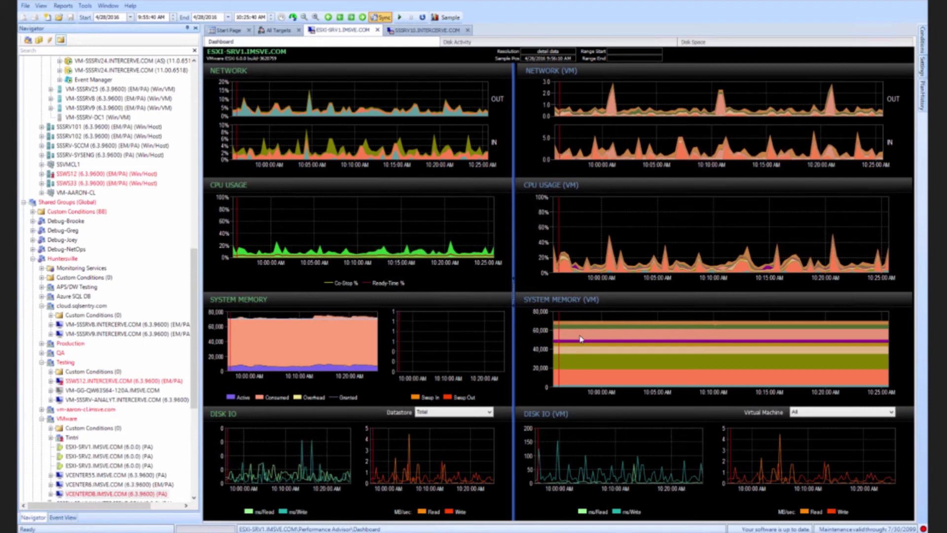
mouse_move(581, 339)
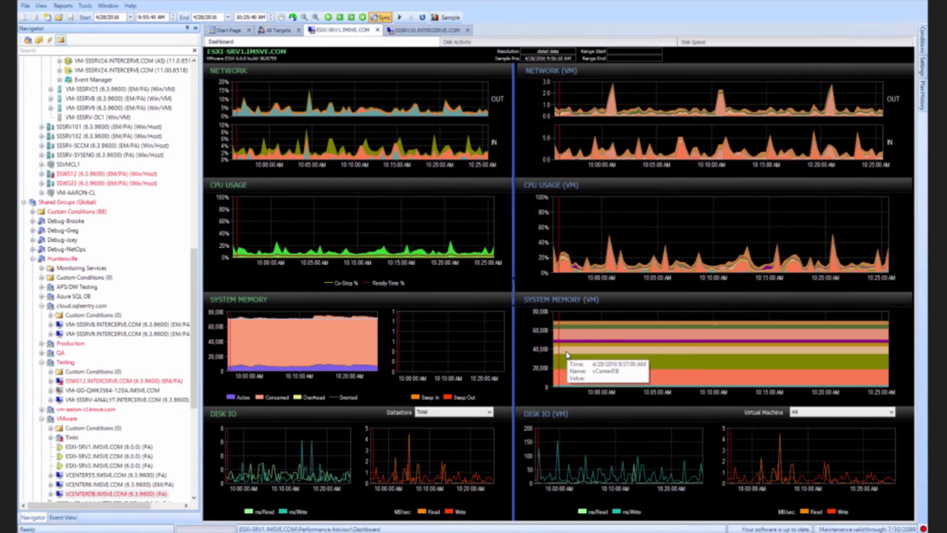
right_click(566, 354)
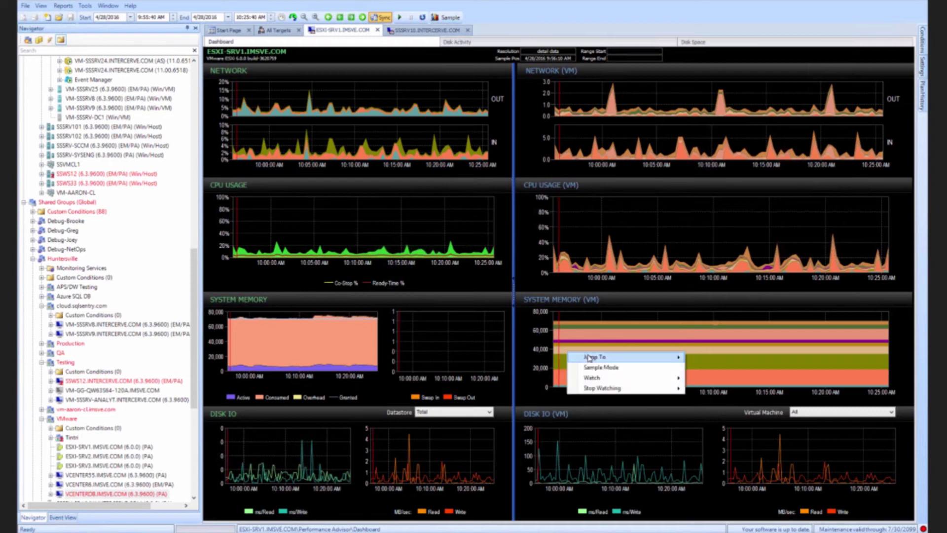
mouse_move(589, 356)
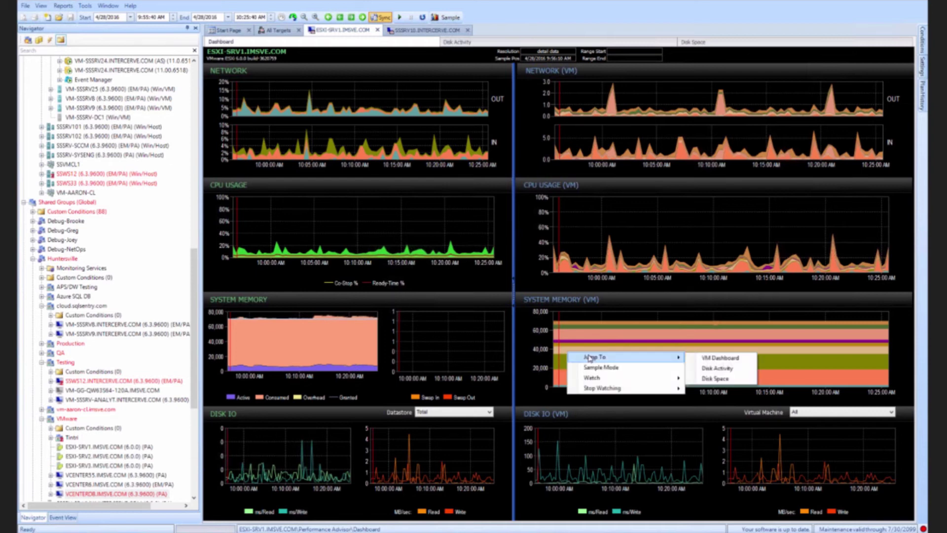
left_click(718, 360)
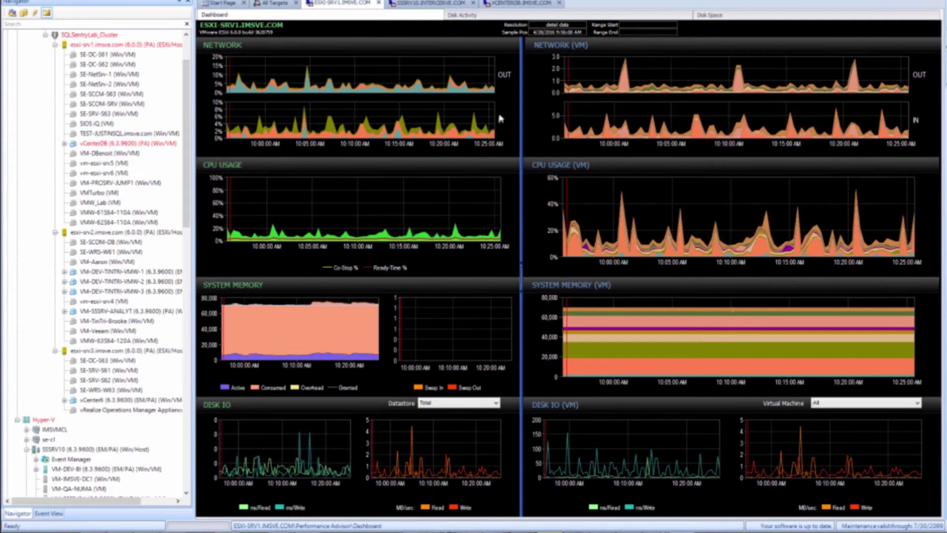
Compare the SSSRV10 dashboard with the ESXI-SRV1 dashboard and view the processes running on SSSRV10.
left_click(423, 4)
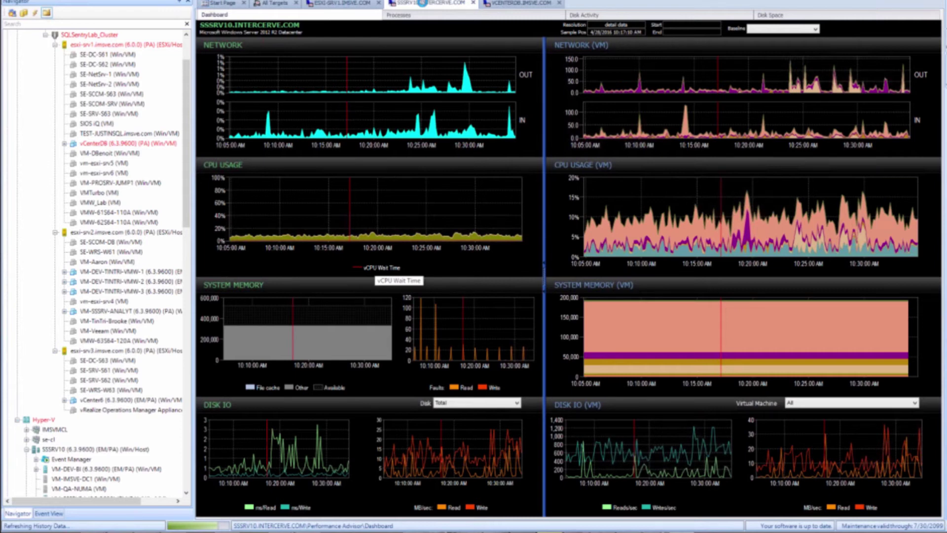
mouse_move(645, 341)
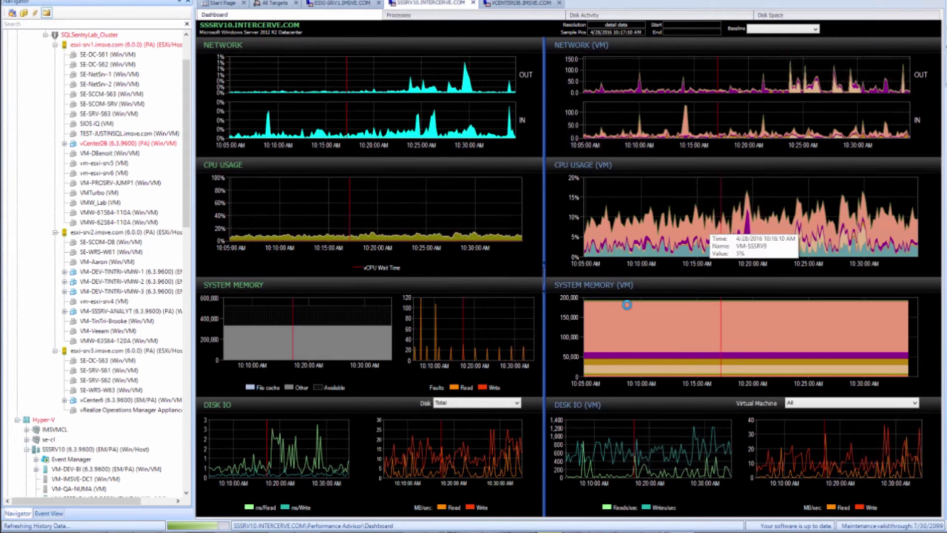
left_click(346, 4)
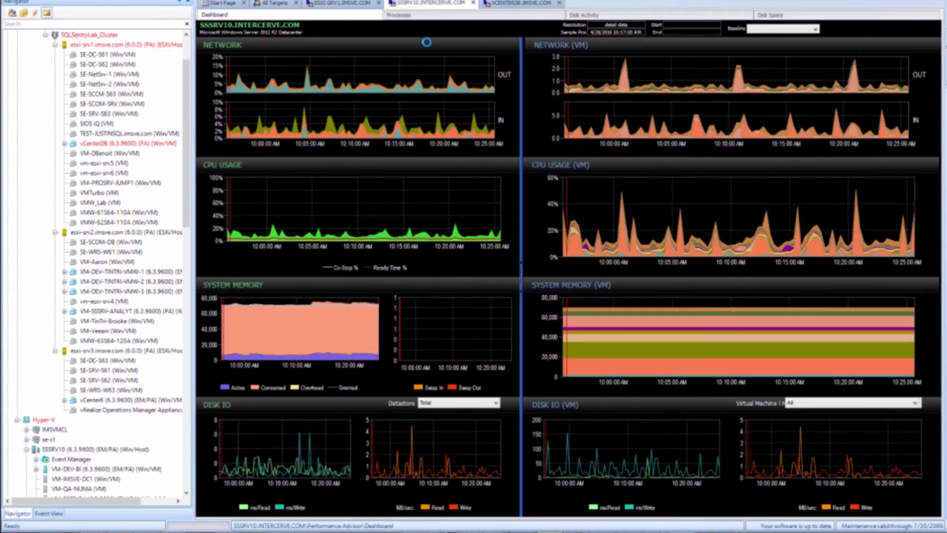
left_click(429, 3)
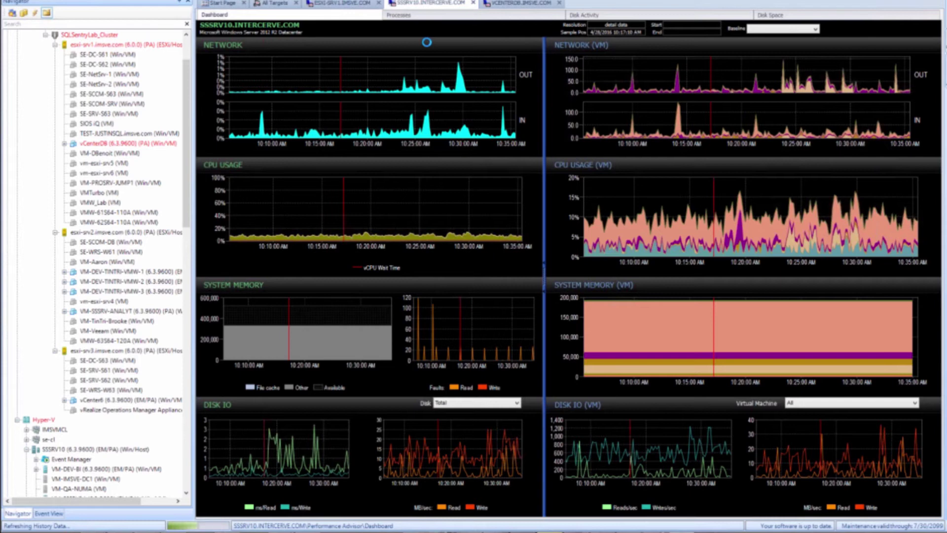
left_click(497, 16)
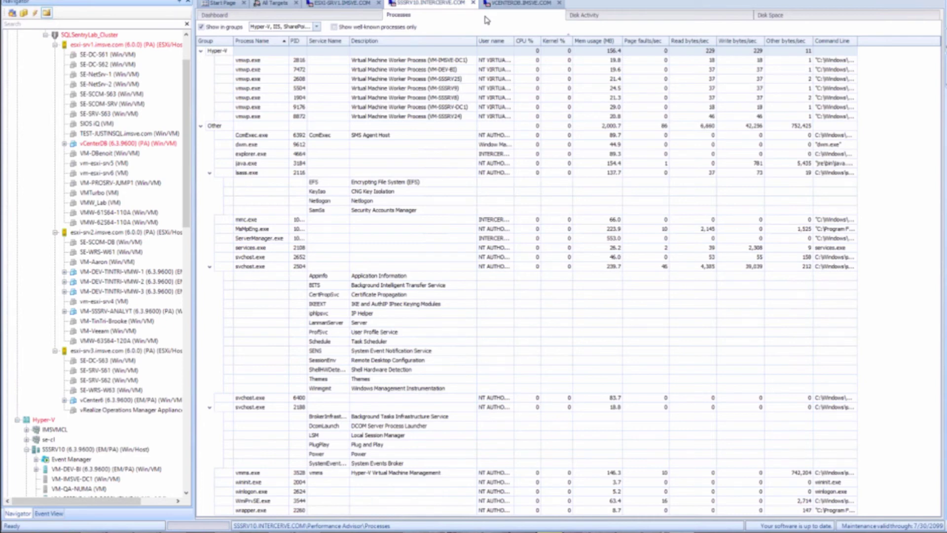
Show the disk activity of ESXI-SRV1 and inspect the read and write statistics of the TinTri_NFS controller.
left_click(354, 8)
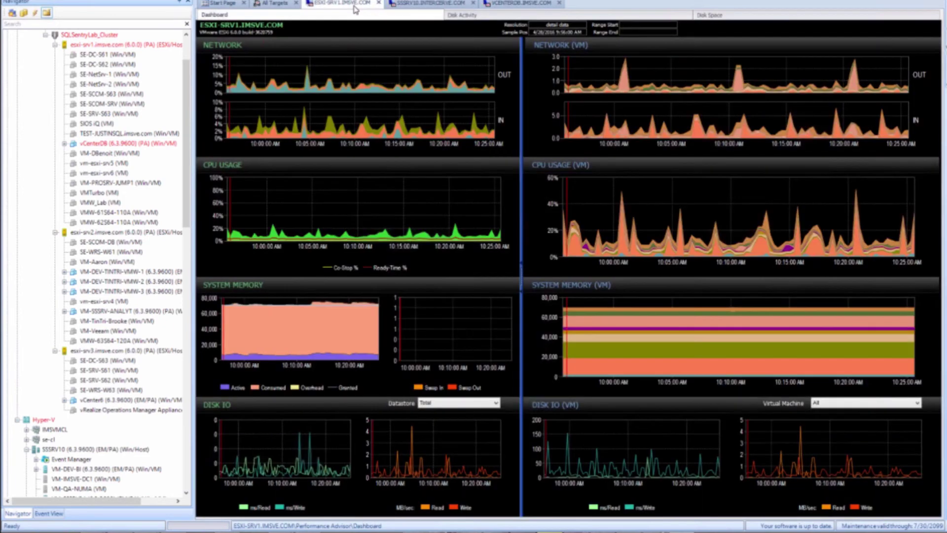
left_click(616, 16)
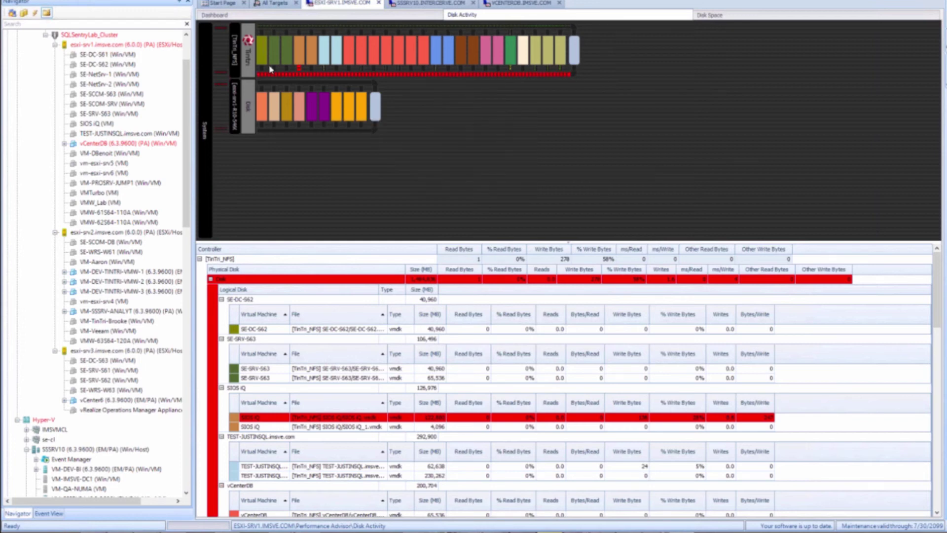
mouse_move(251, 49)
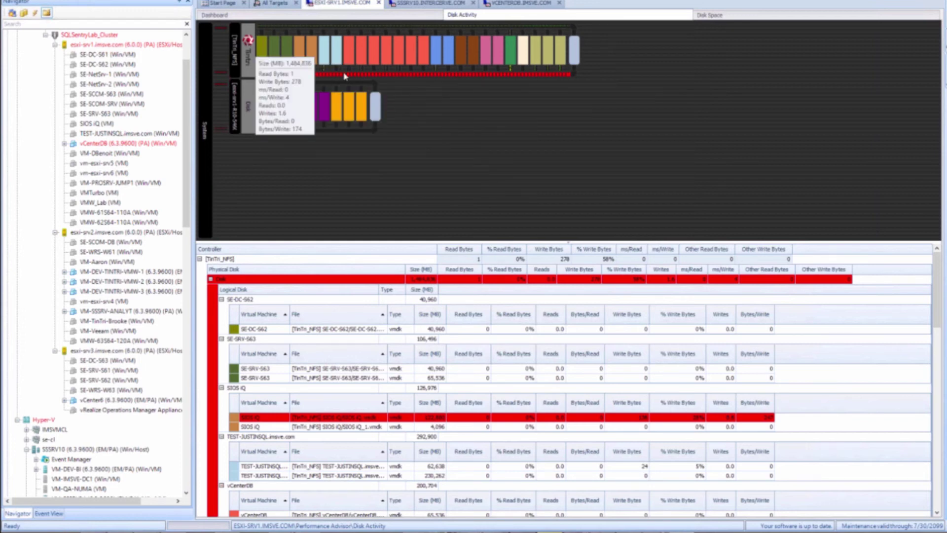
Show the disk activity of the Hyper-V host SSSRV10 and examine all its controllers and disks, down to the SAN volumes.
left_click(432, 4)
left_click(342, 4)
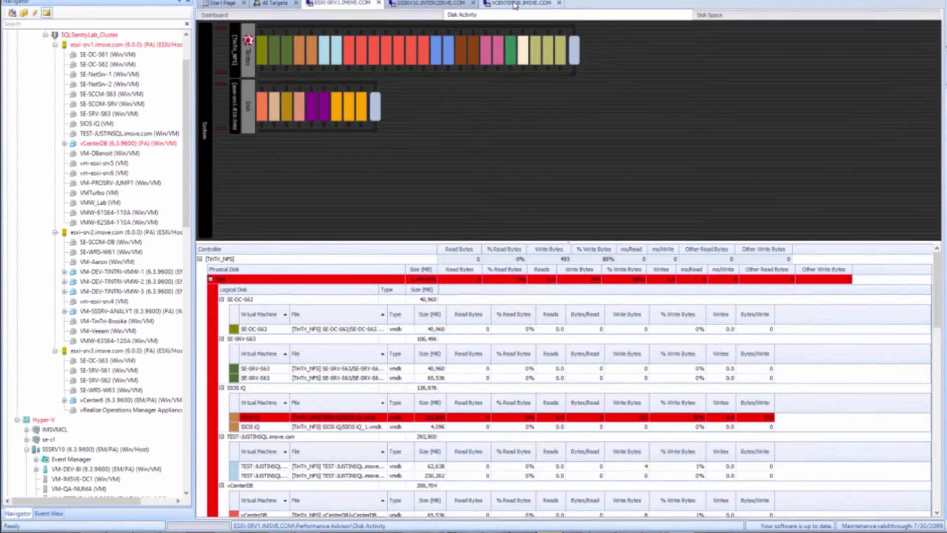
key("ctrl+Tab")
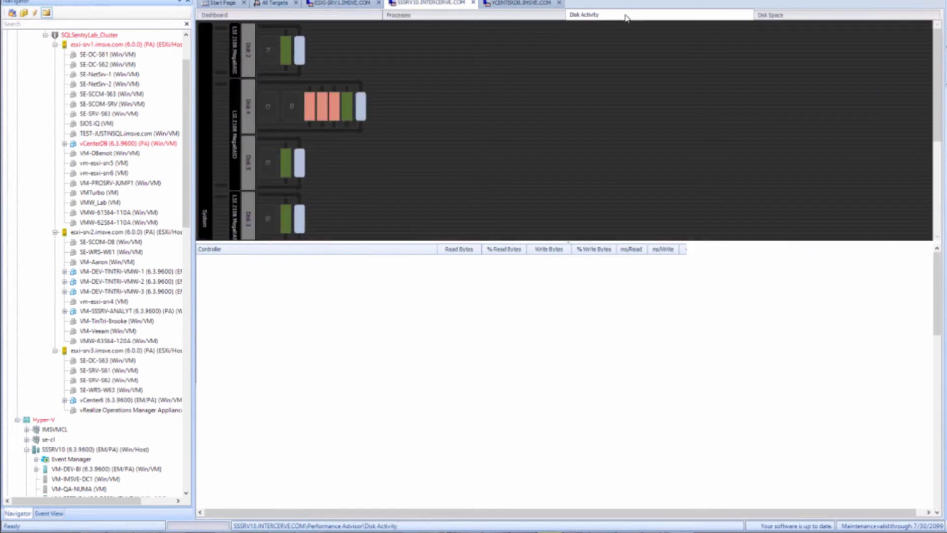
scroll(935, 145, "down", 3)
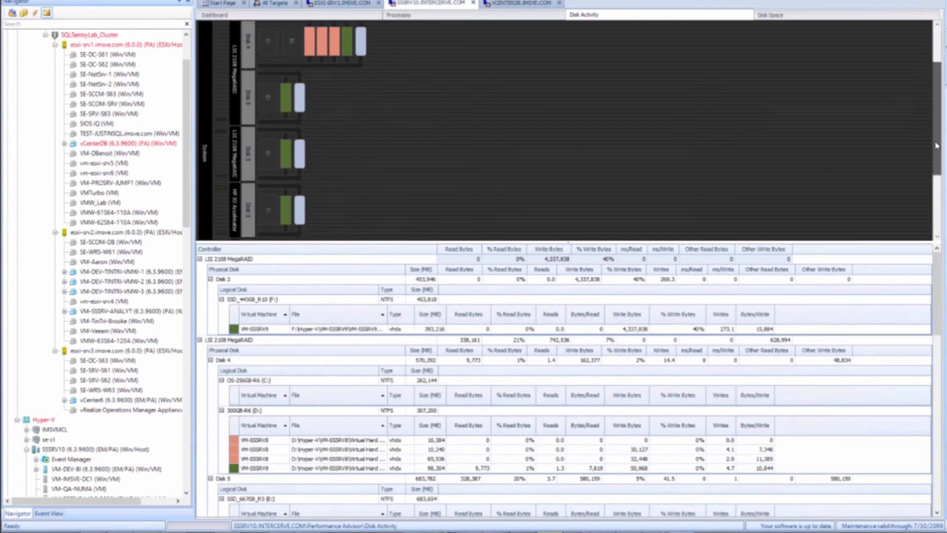
left_click_drag(936, 150, 936, 217)
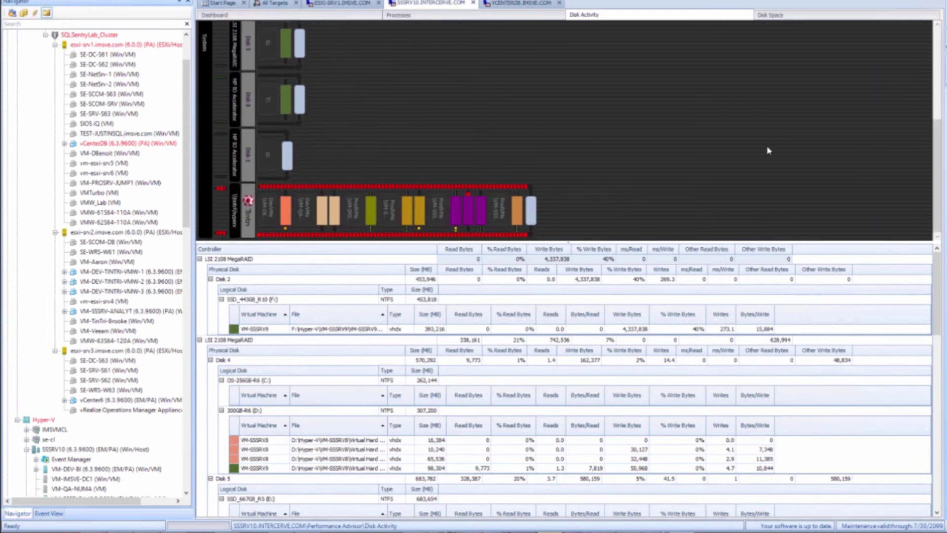
scroll(768, 148, "up", 6)
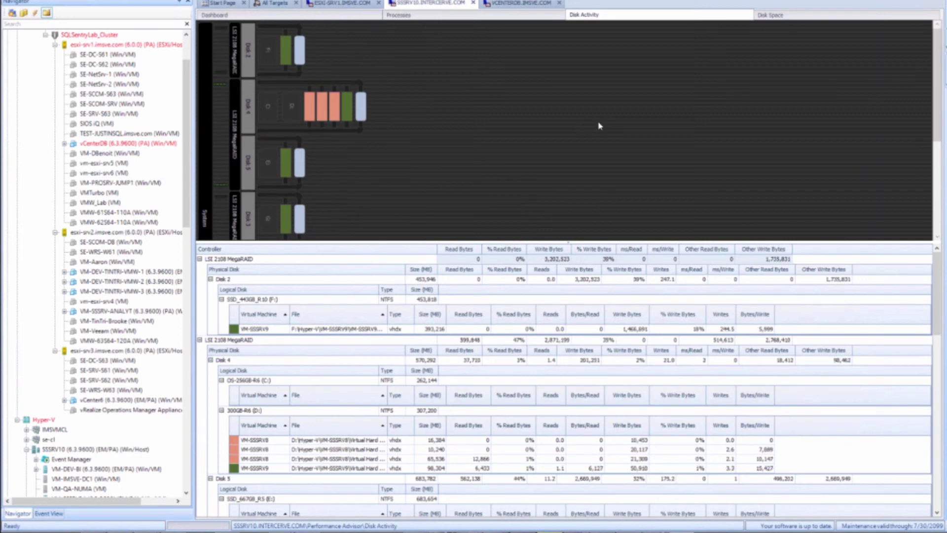
Return to the disk activity of ESXI-SRV1 and inspect the read and write statistics of the vCenterDB_33.vmdk file.
left_click(346, 4)
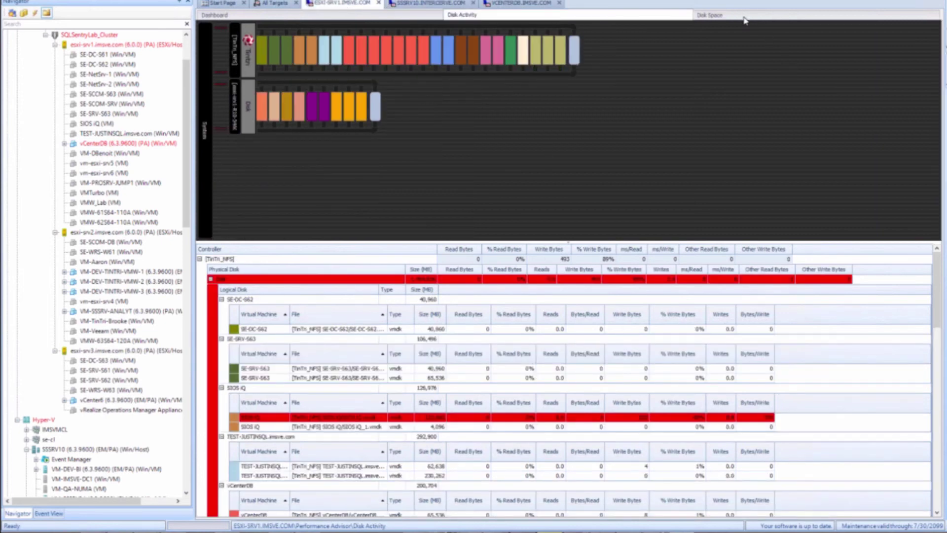
left_click(744, 18)
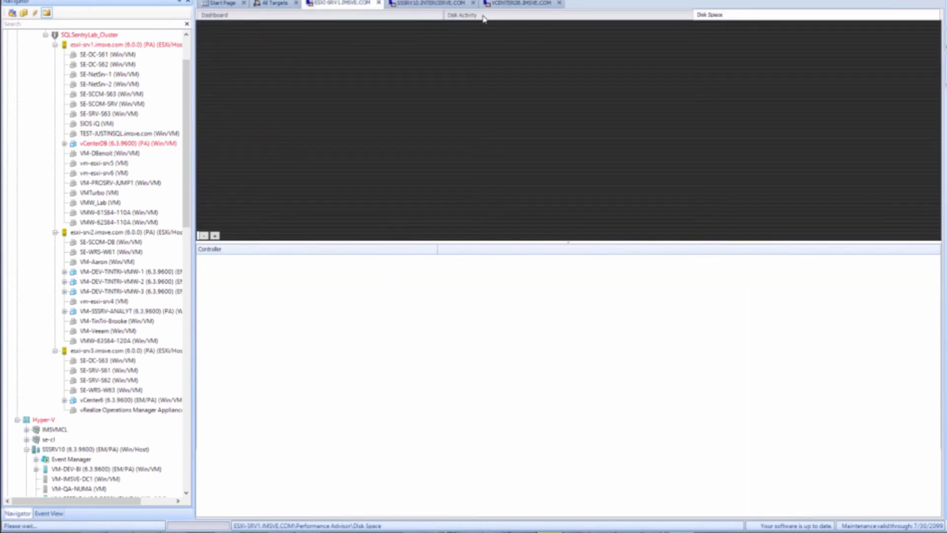
left_click(483, 18)
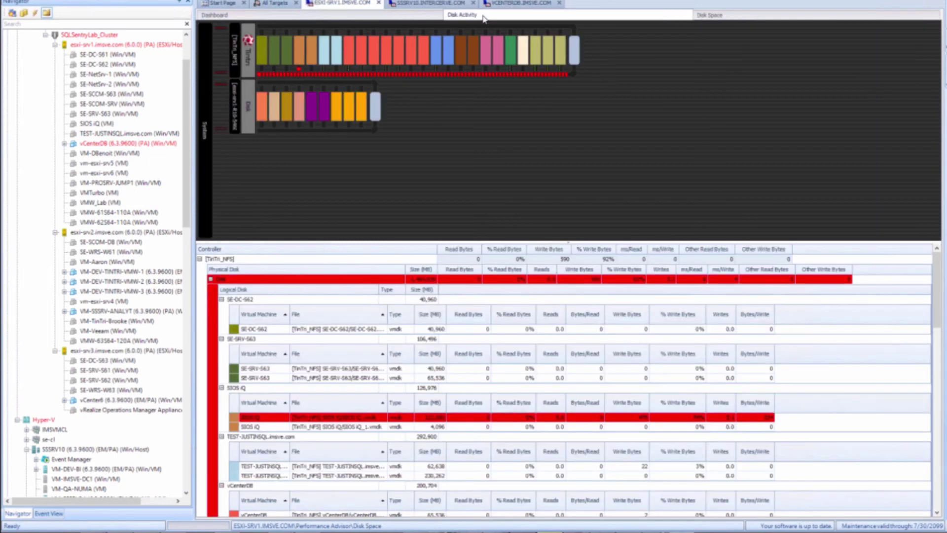
mouse_move(391, 53)
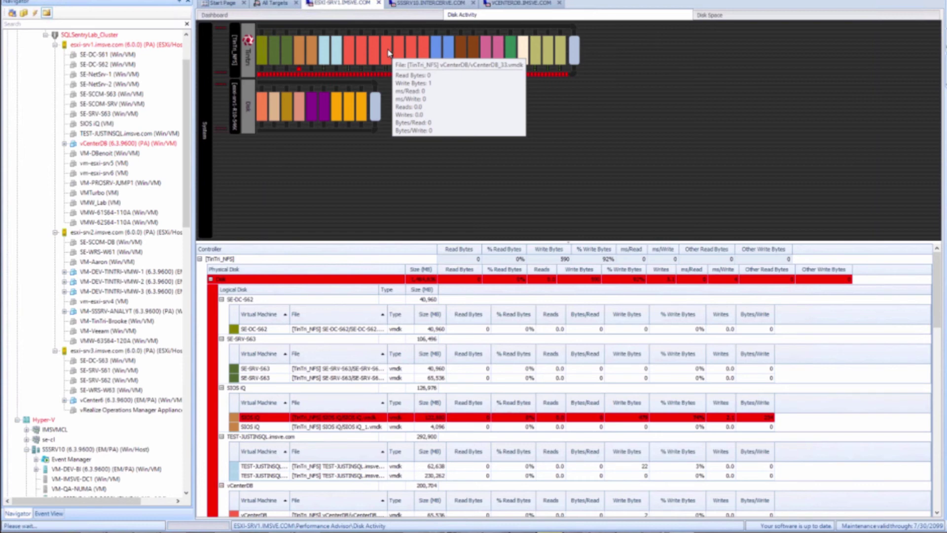
Show the disk space of ESXI-SRV1 and try enlarging and reducing the scale of its disk chart.
left_click(784, 15)
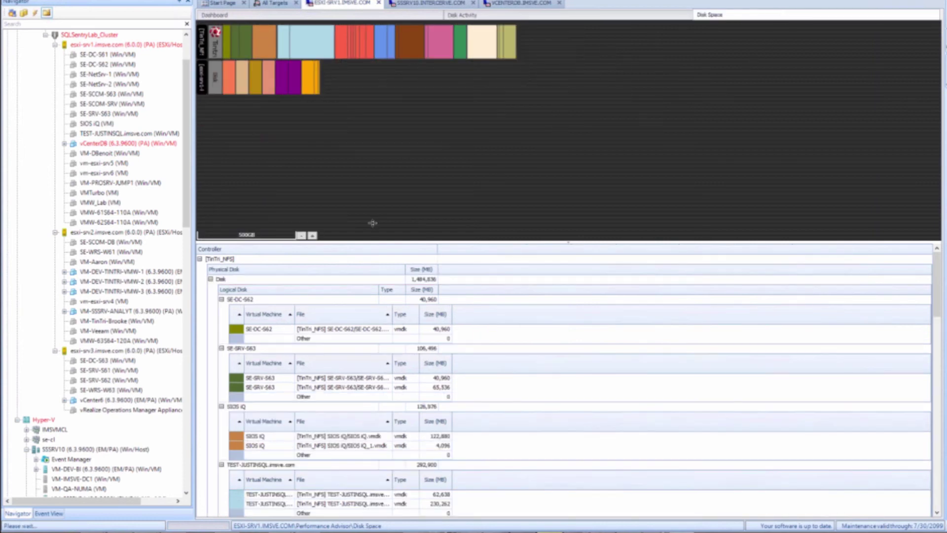
left_click(312, 236)
left_click(301, 236)
Show the disk space of SSSRV10, look through its disks and highlight the virtual disk files belonging to VM-SSSRV9.
left_click(456, 5)
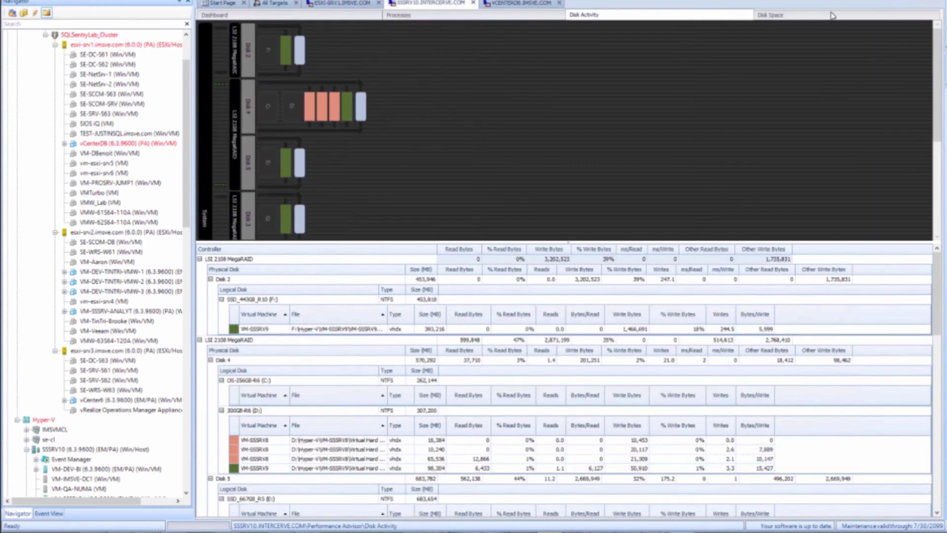
left_click(790, 17)
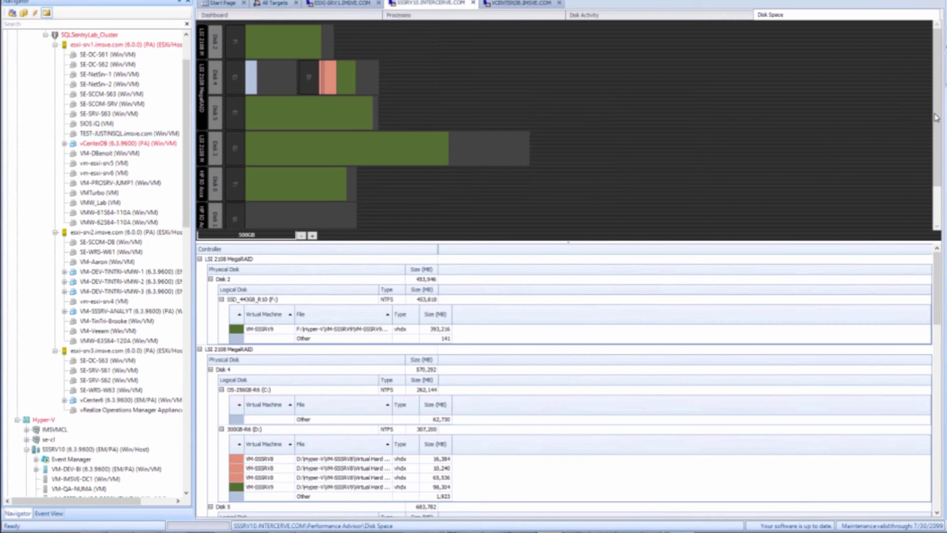
scroll(937, 145, "down", 1)
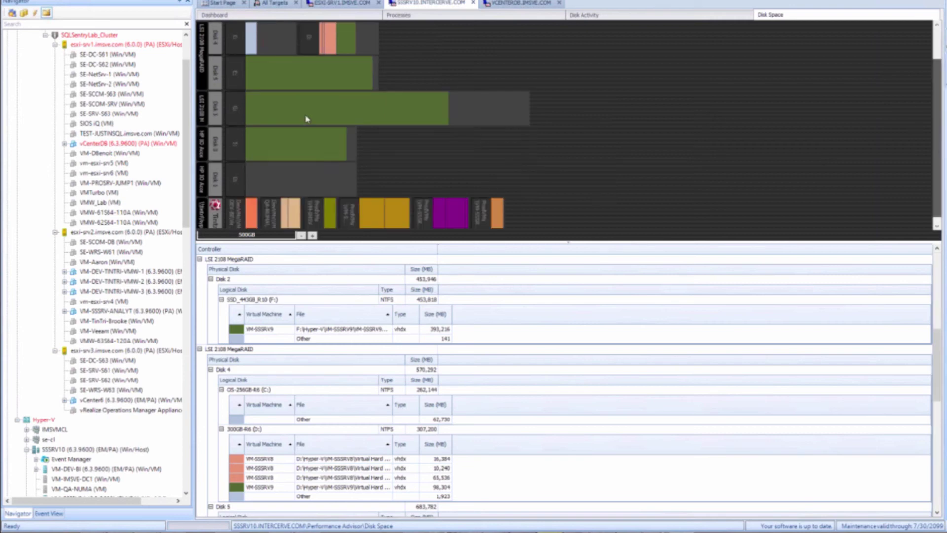
scroll(306, 119, "up", 1)
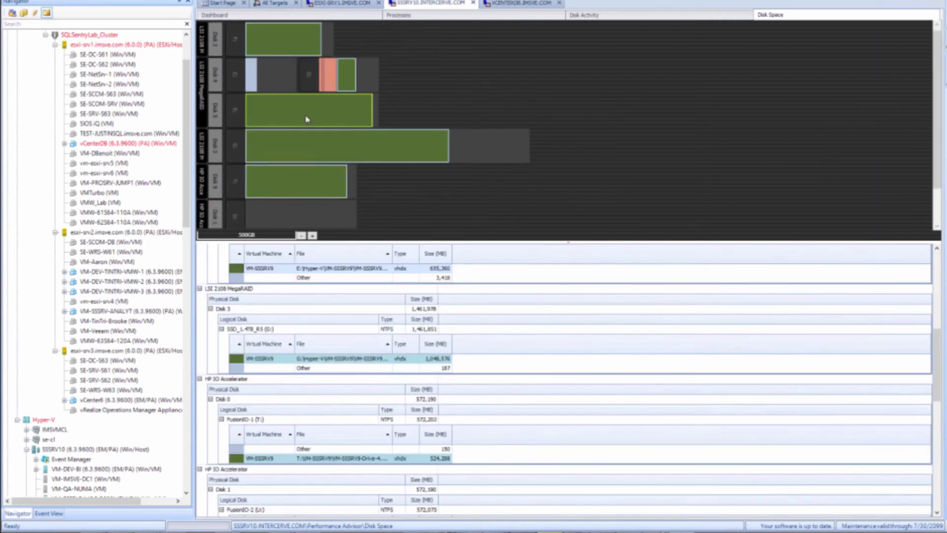